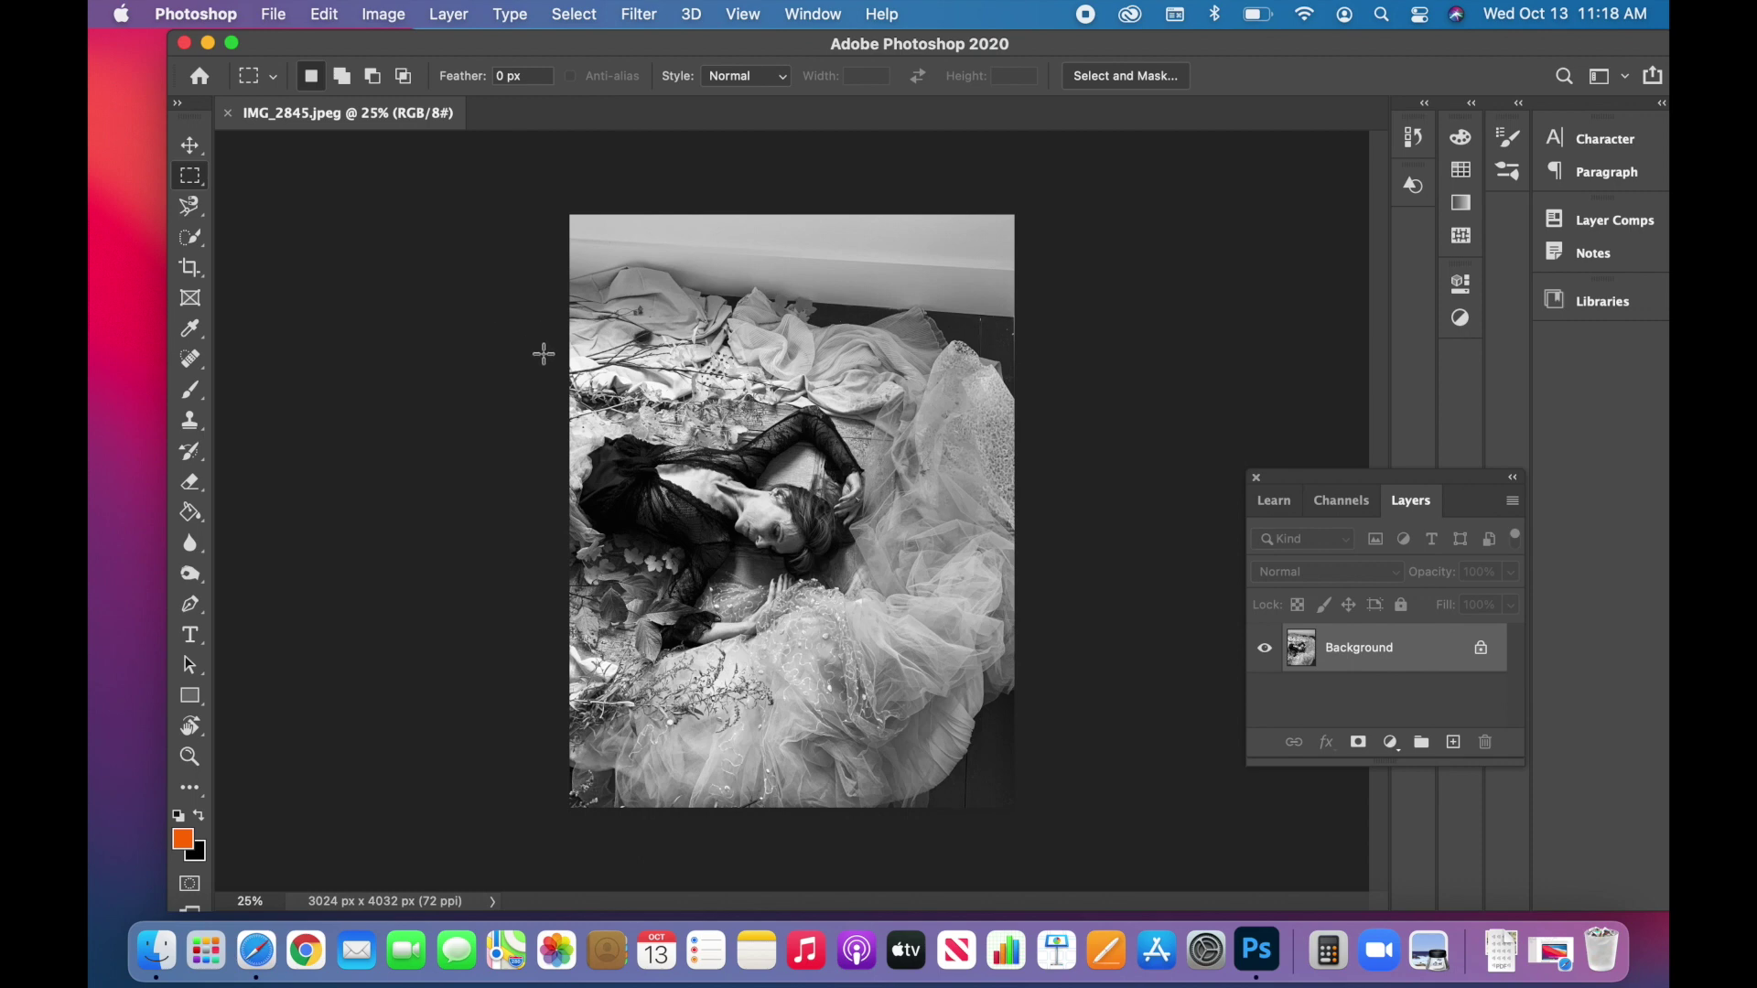
# Crop the portrait with the 1:1 (Square) preset to 3024 × 3024 px, woman centred
pyautogui.click(195, 271)
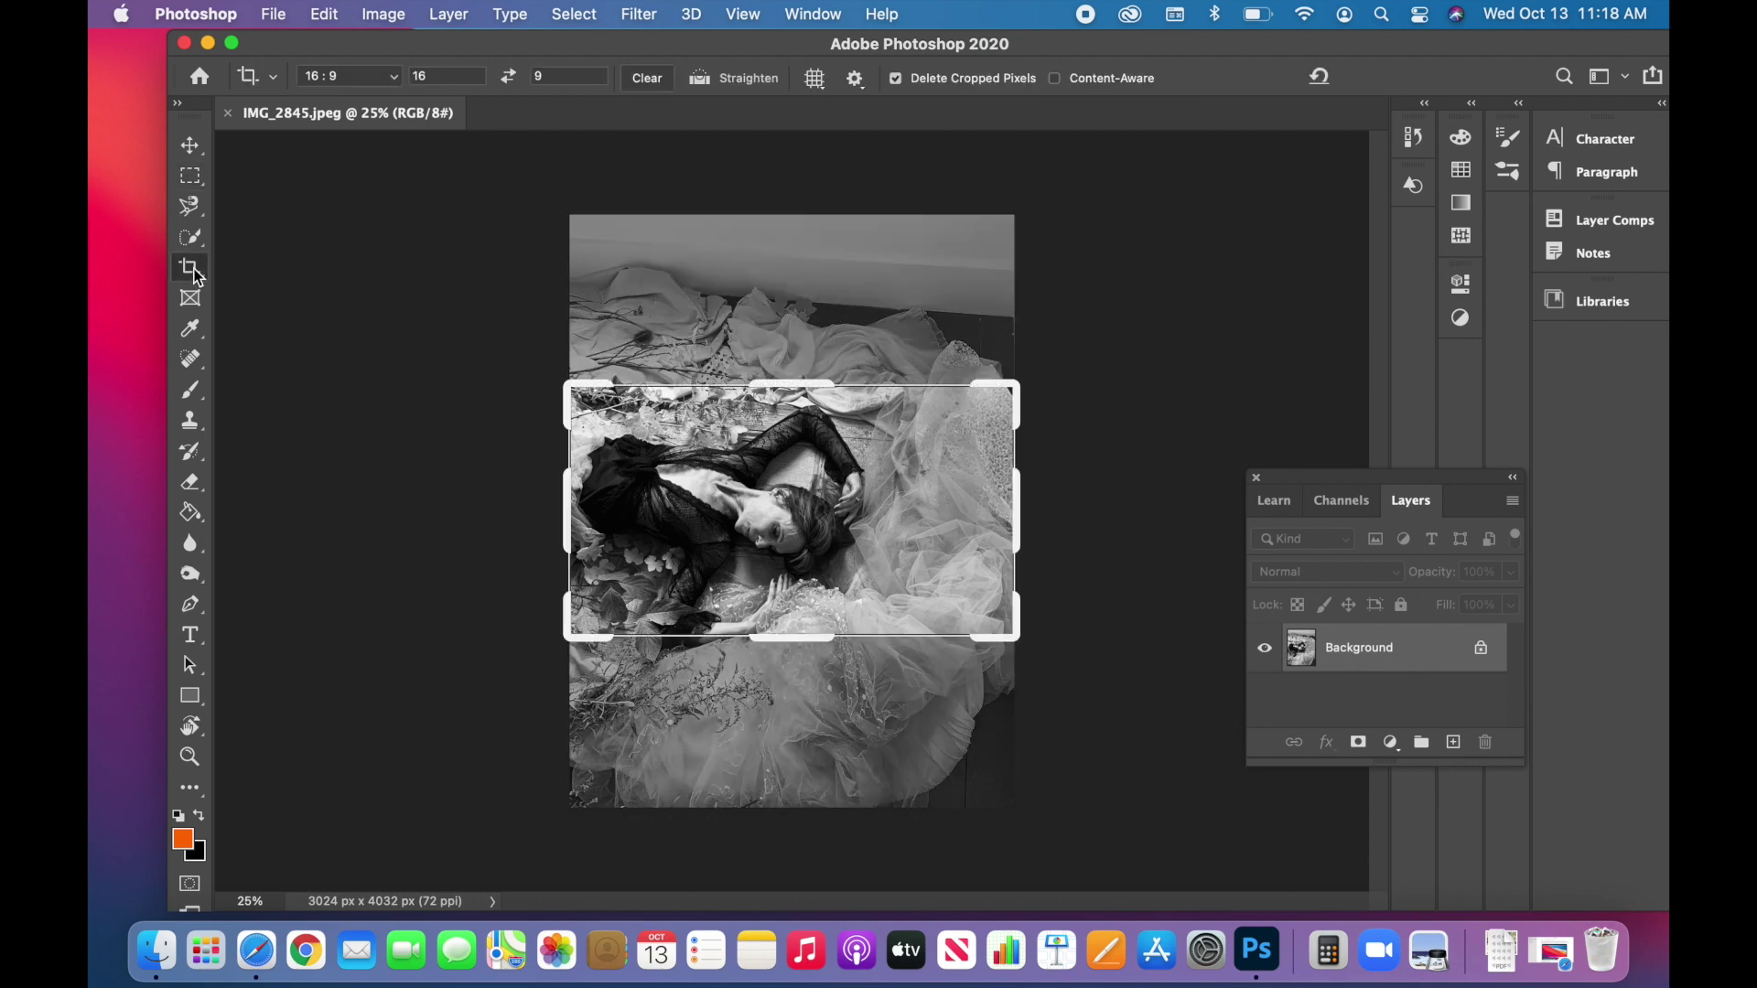
pyautogui.click(393, 77)
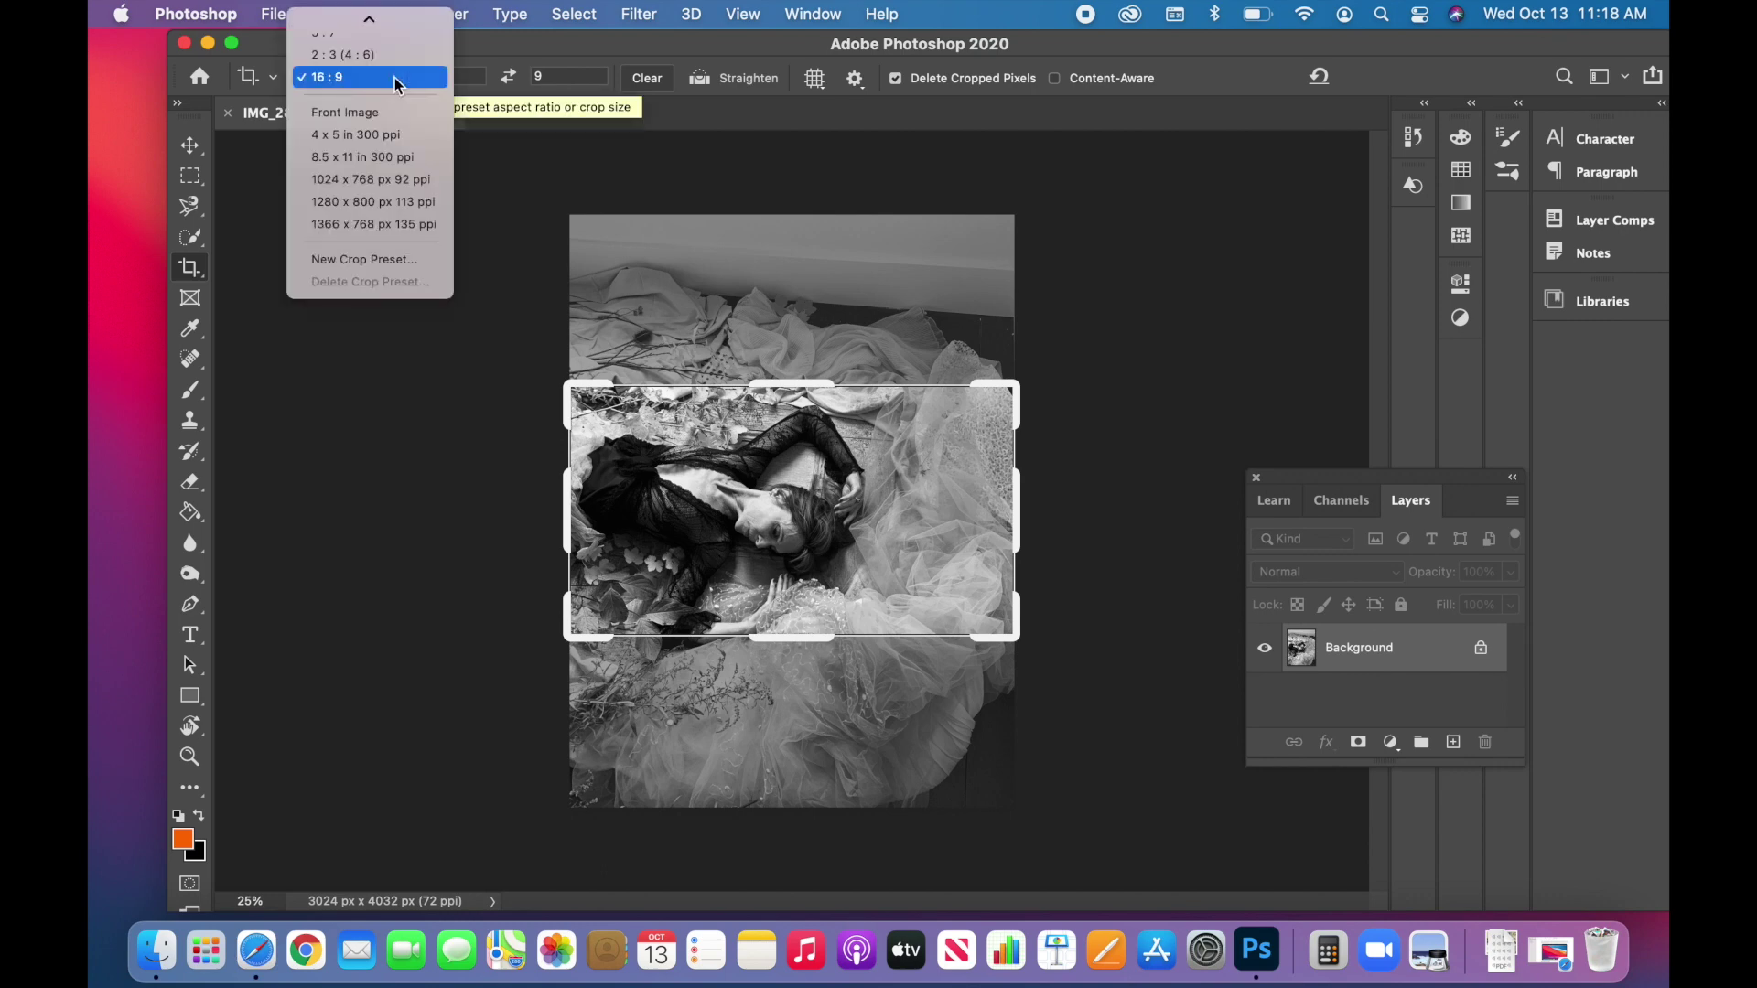
pyautogui.scroll(3, 394, 77)
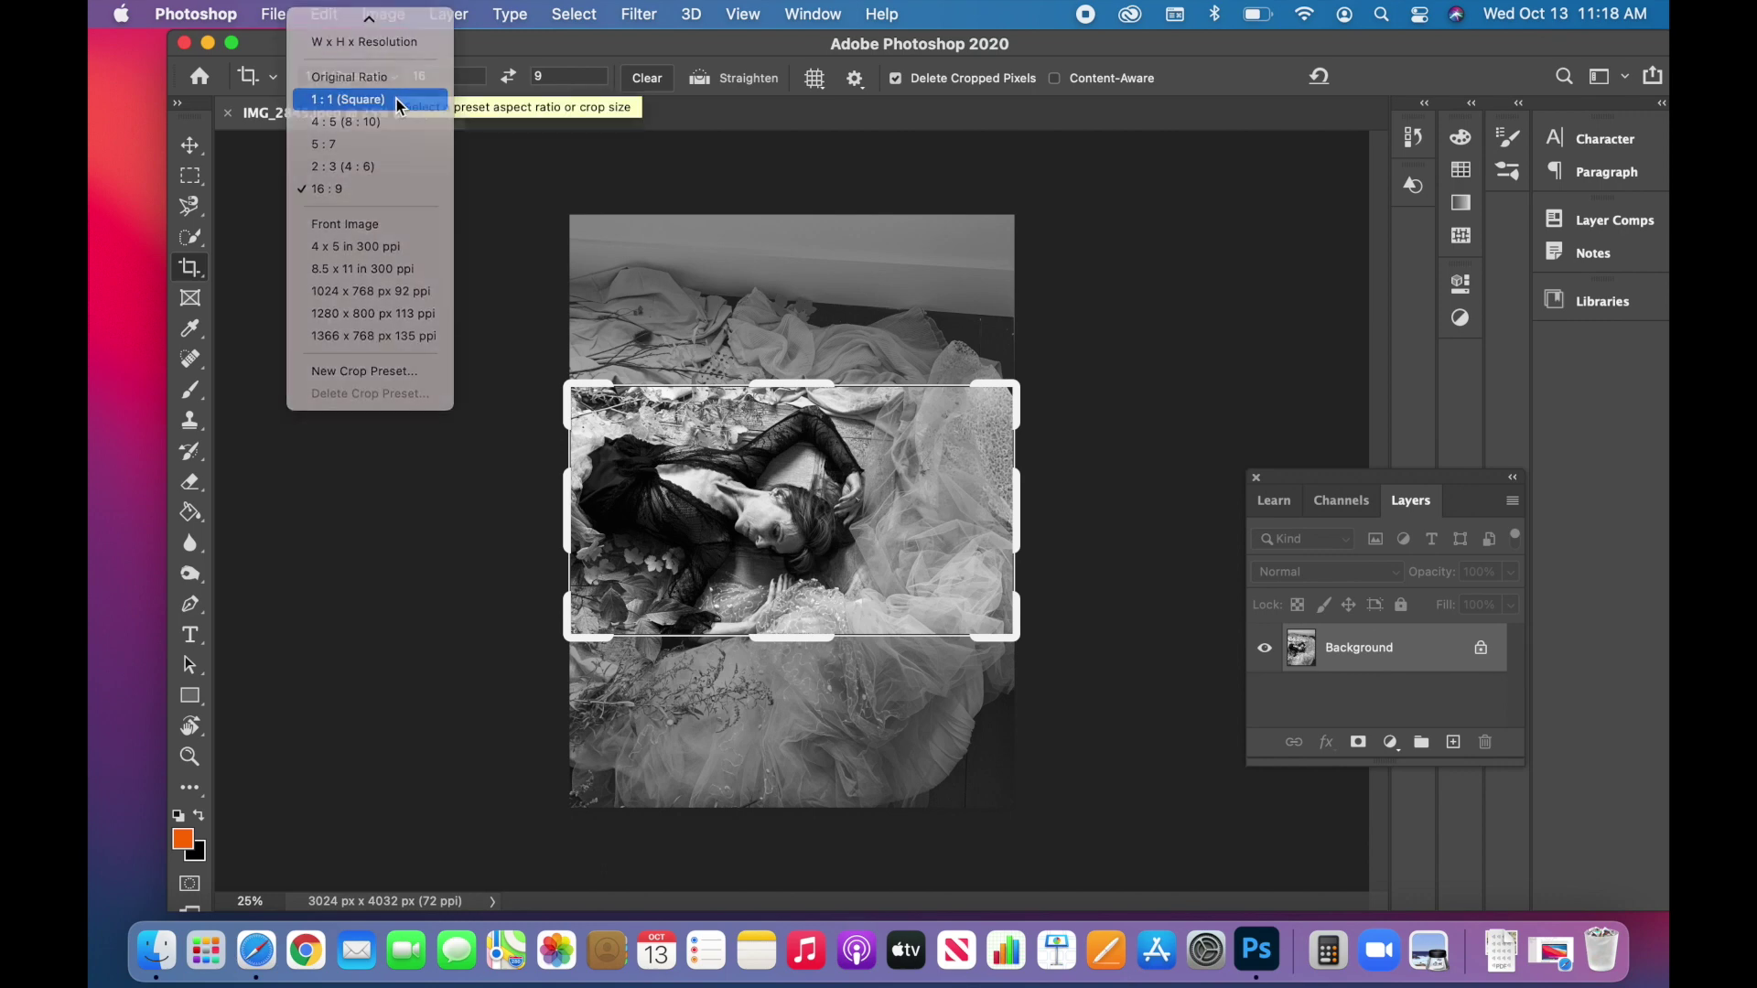
pyautogui.click(398, 99)
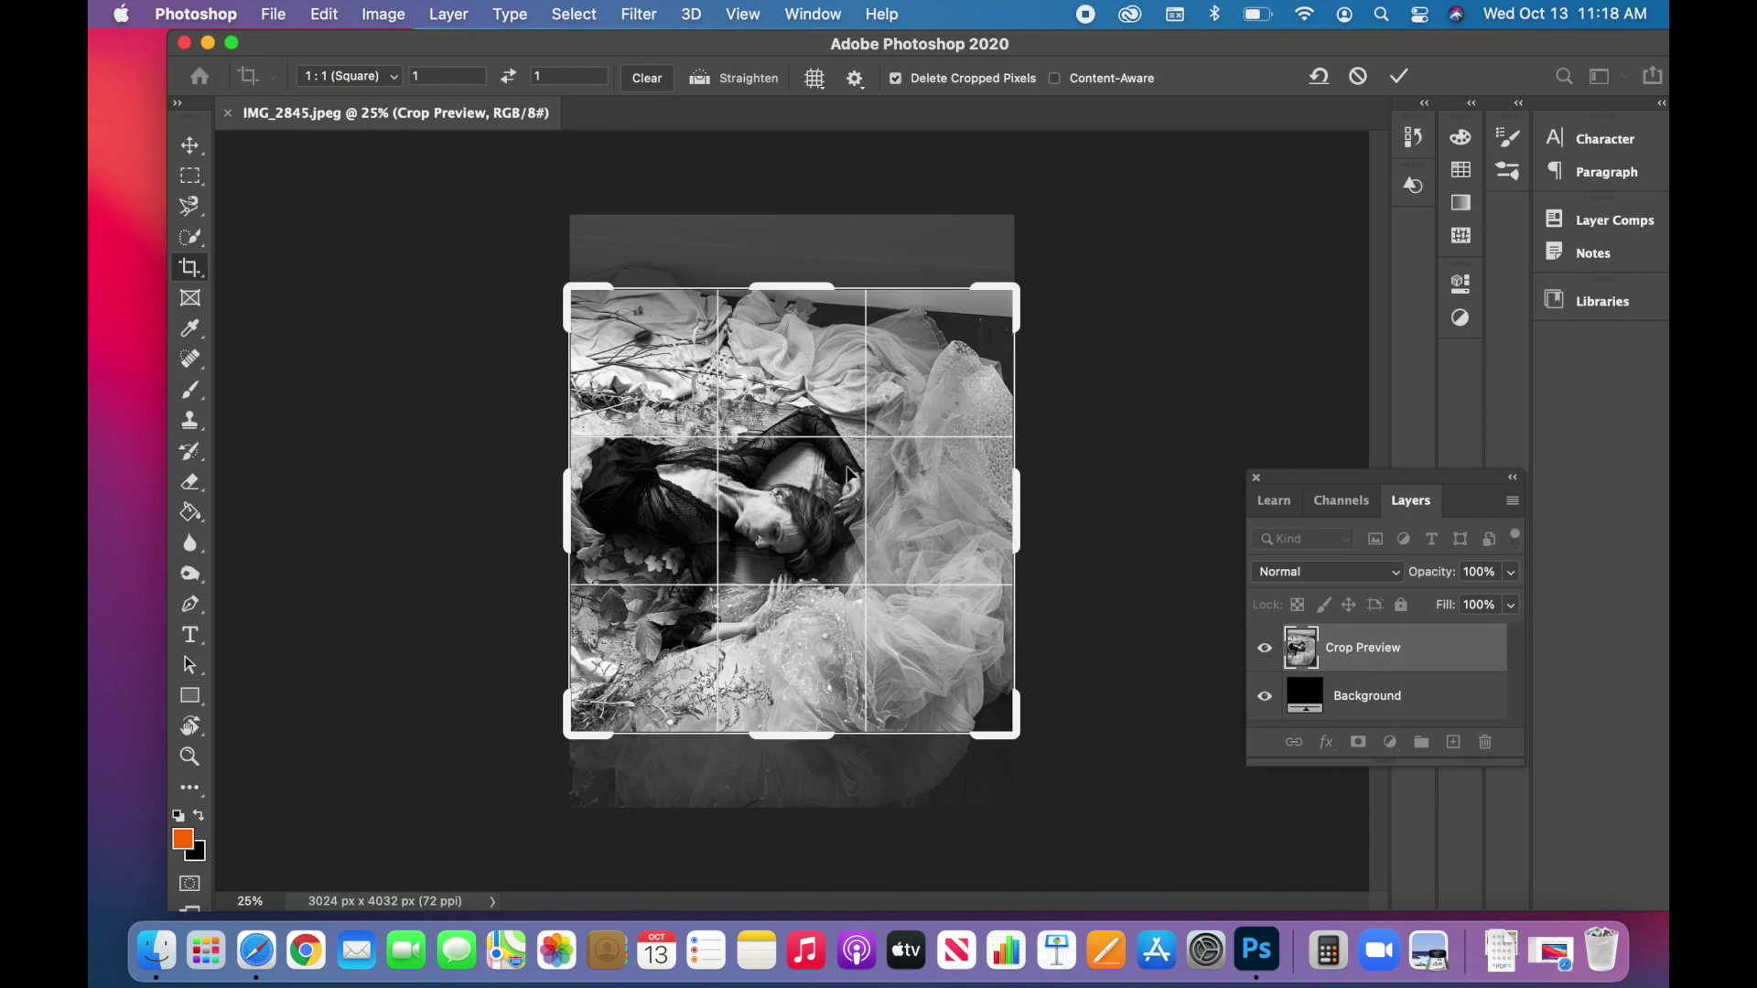
pyautogui.moveTo(851, 474); pyautogui.dragTo(849, 486)
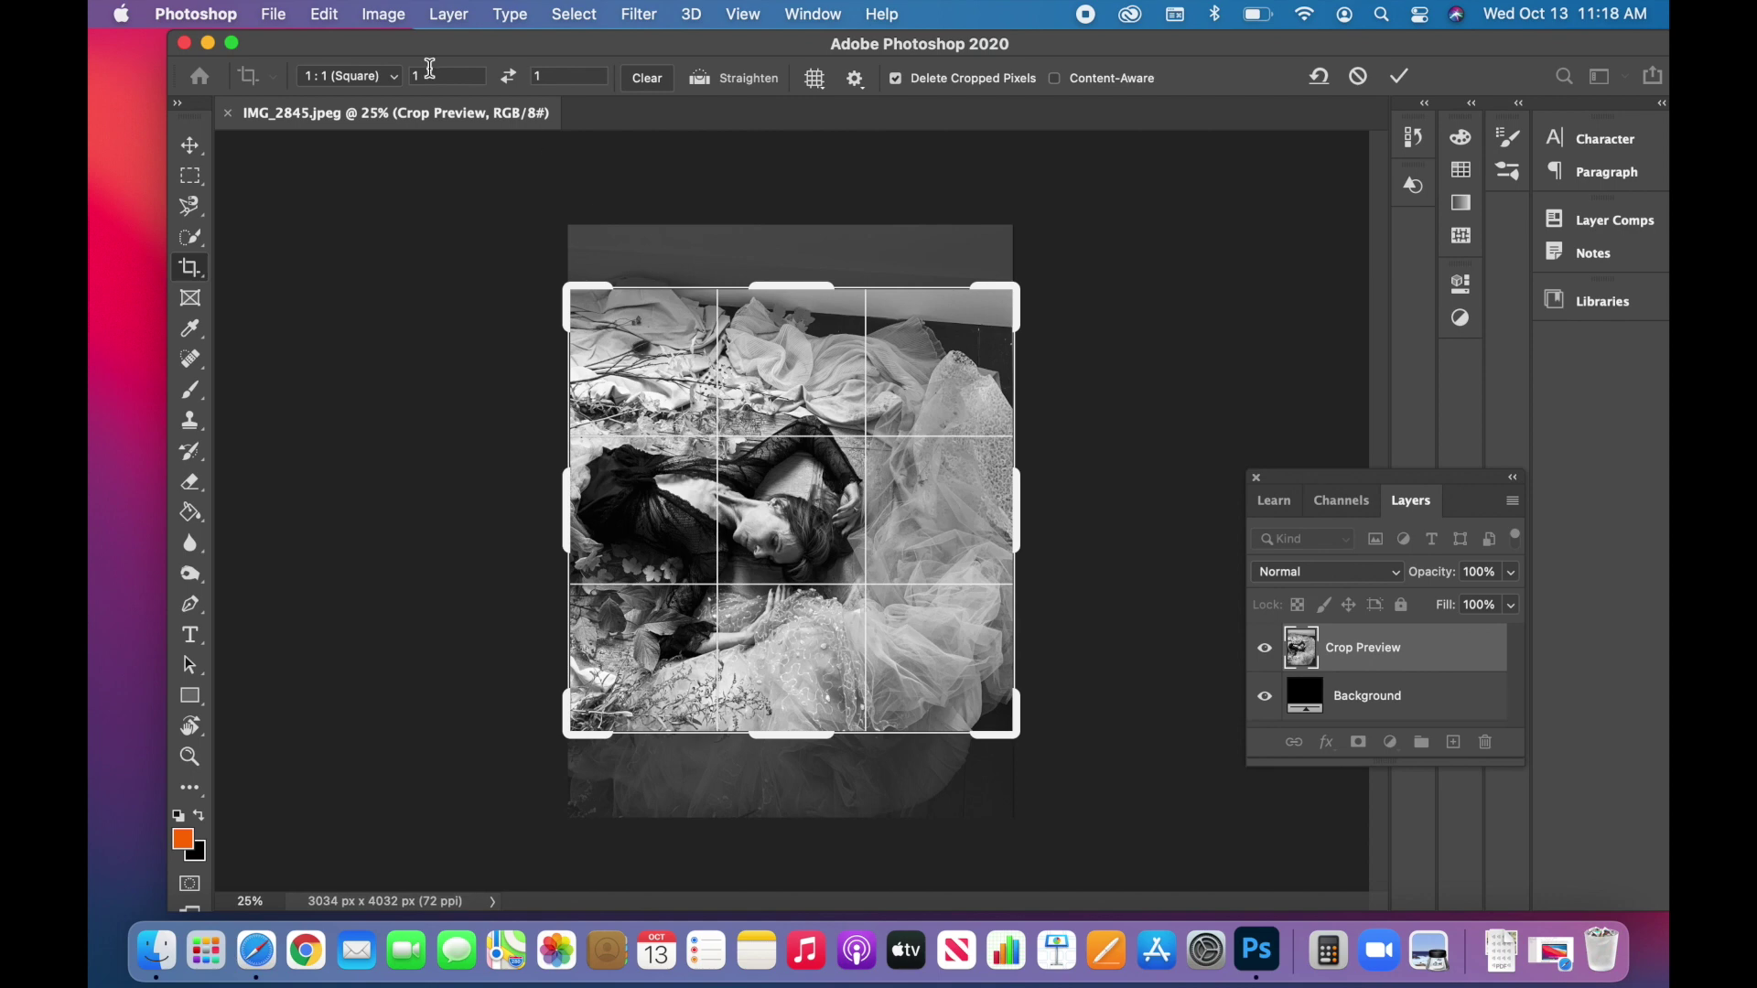
pyautogui.click(382, 15)
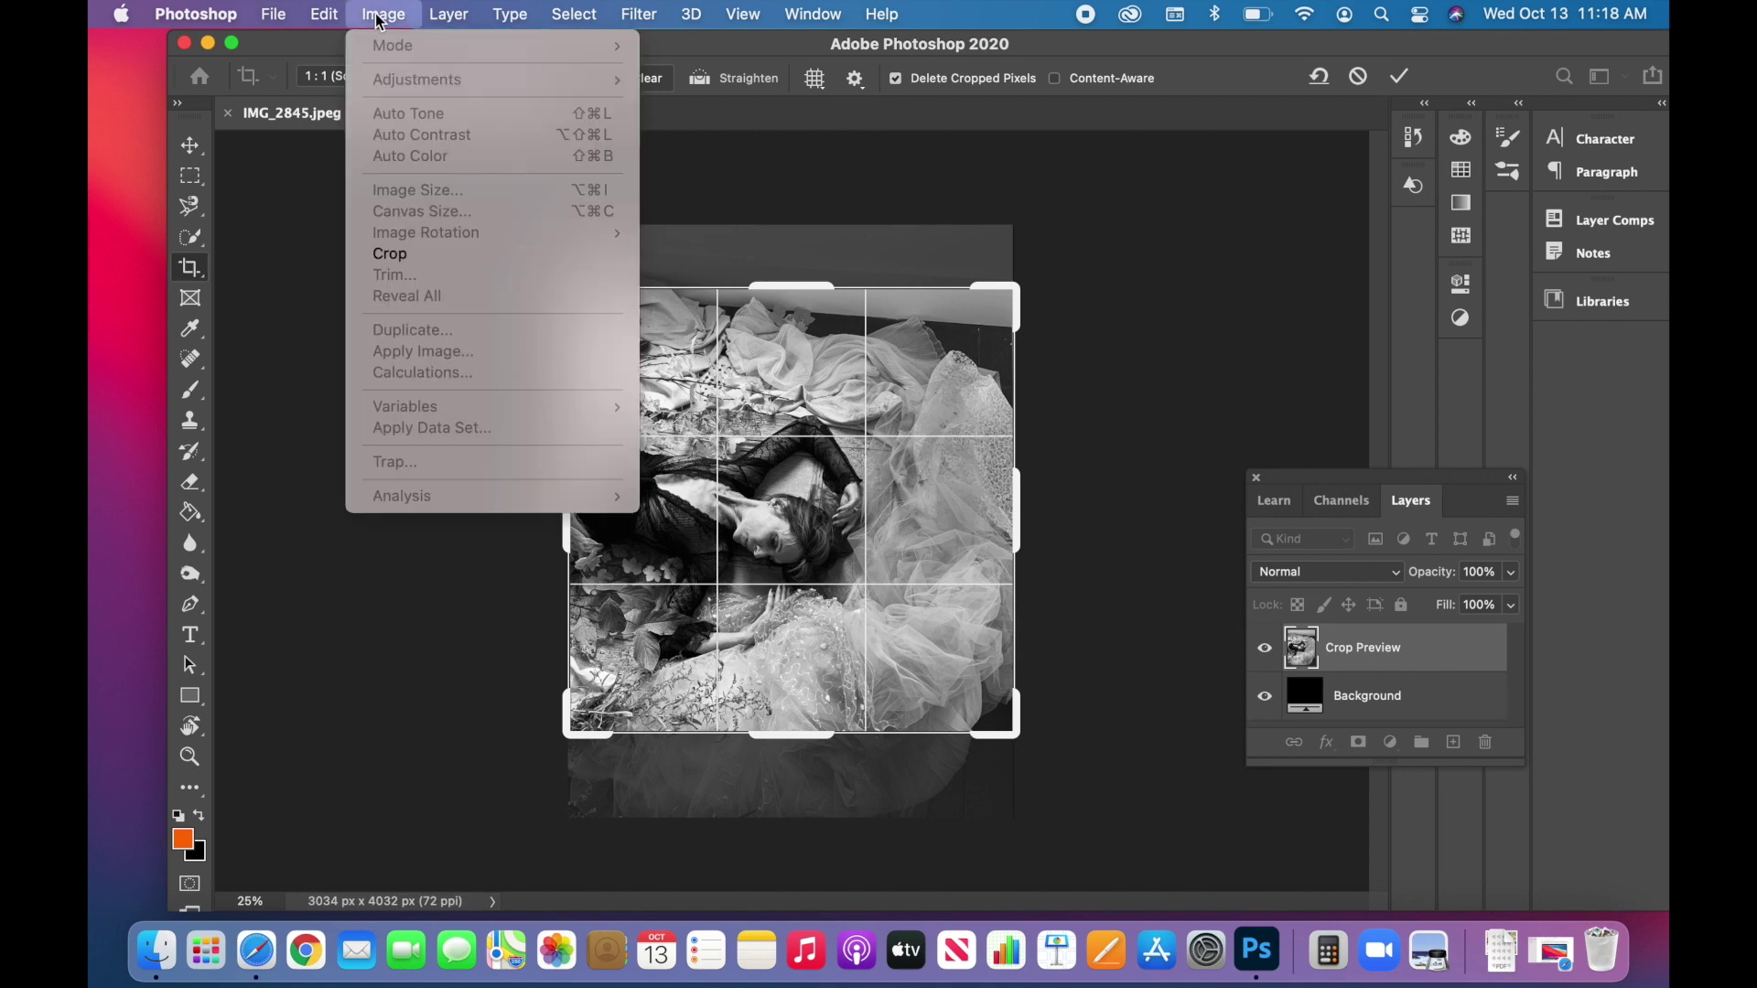
pyautogui.click(412, 256)
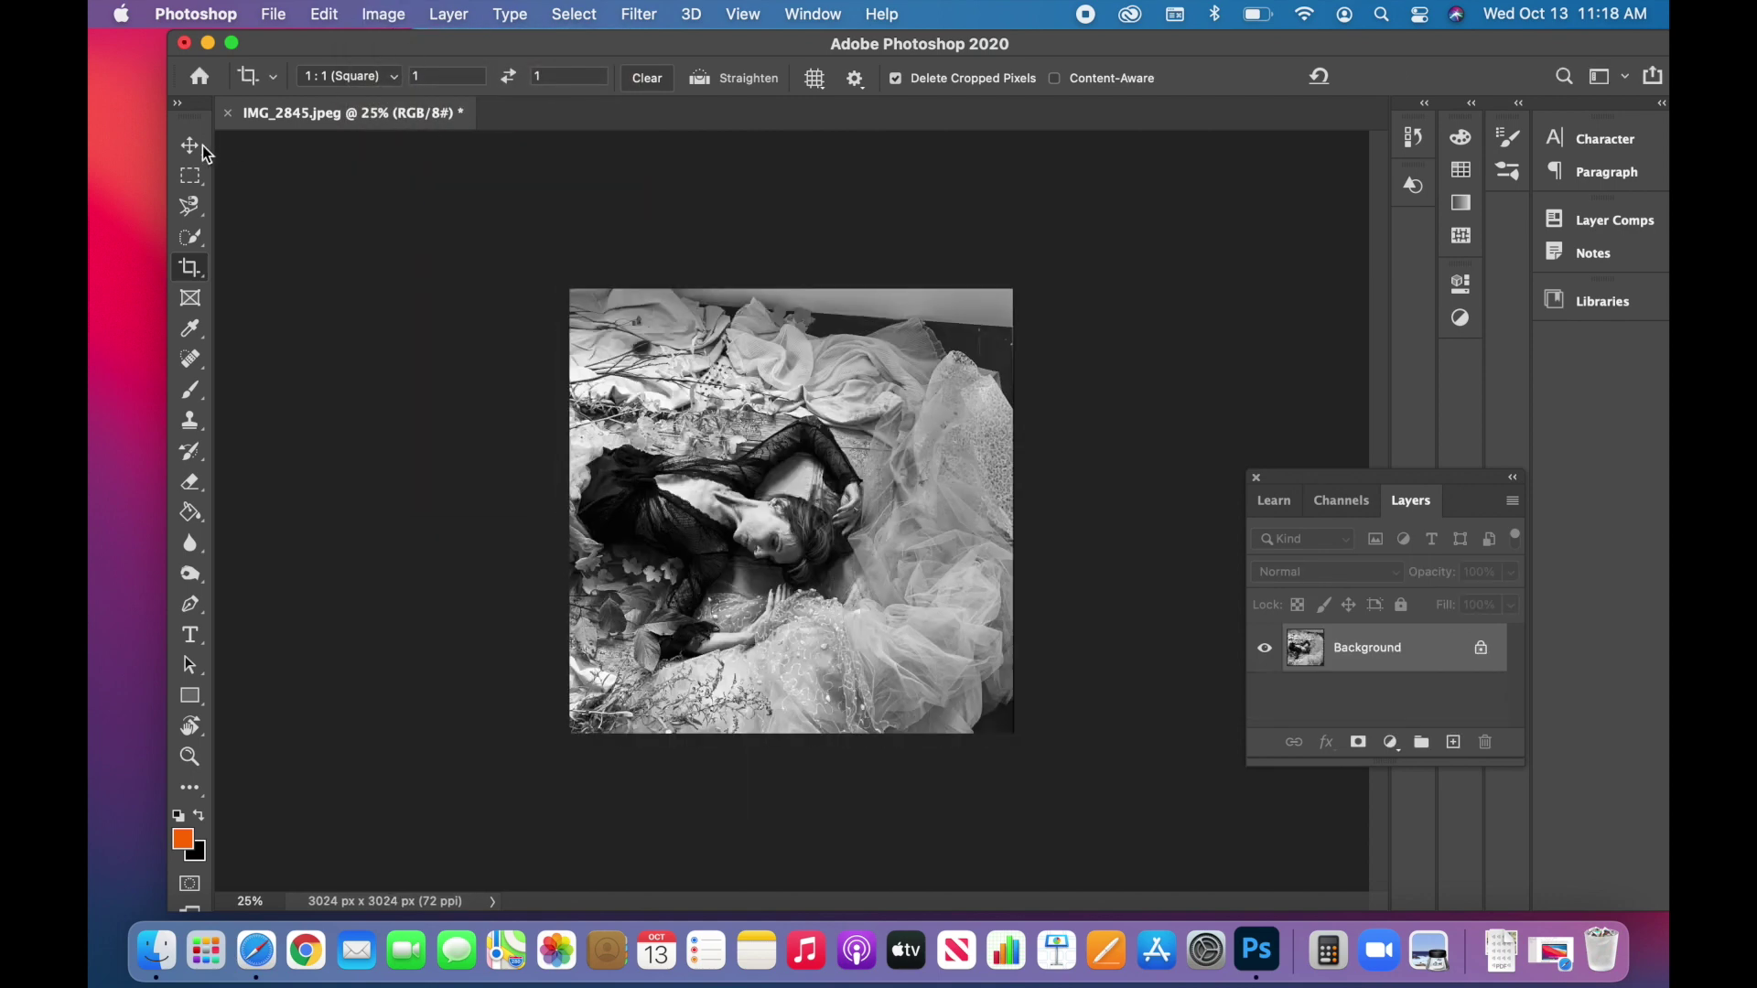
# Rotate the photo 90° counter clockwise so it stands upright
pyautogui.click(382, 15)
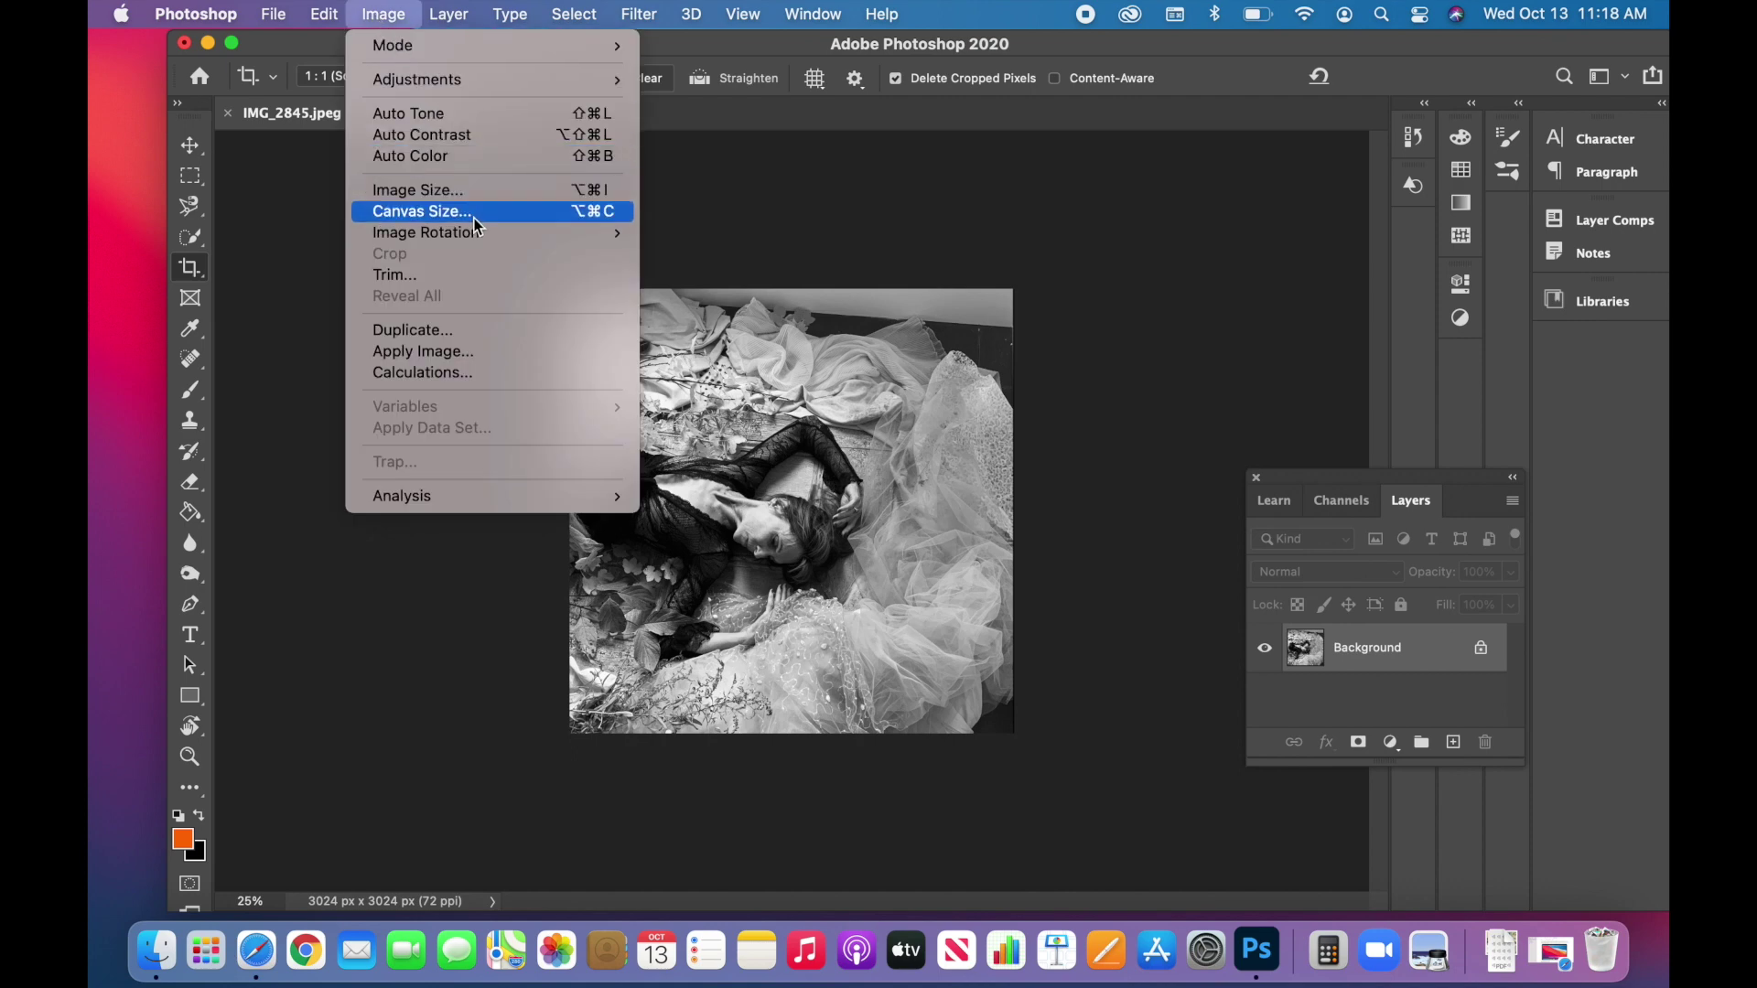
pyautogui.moveTo(483, 235)
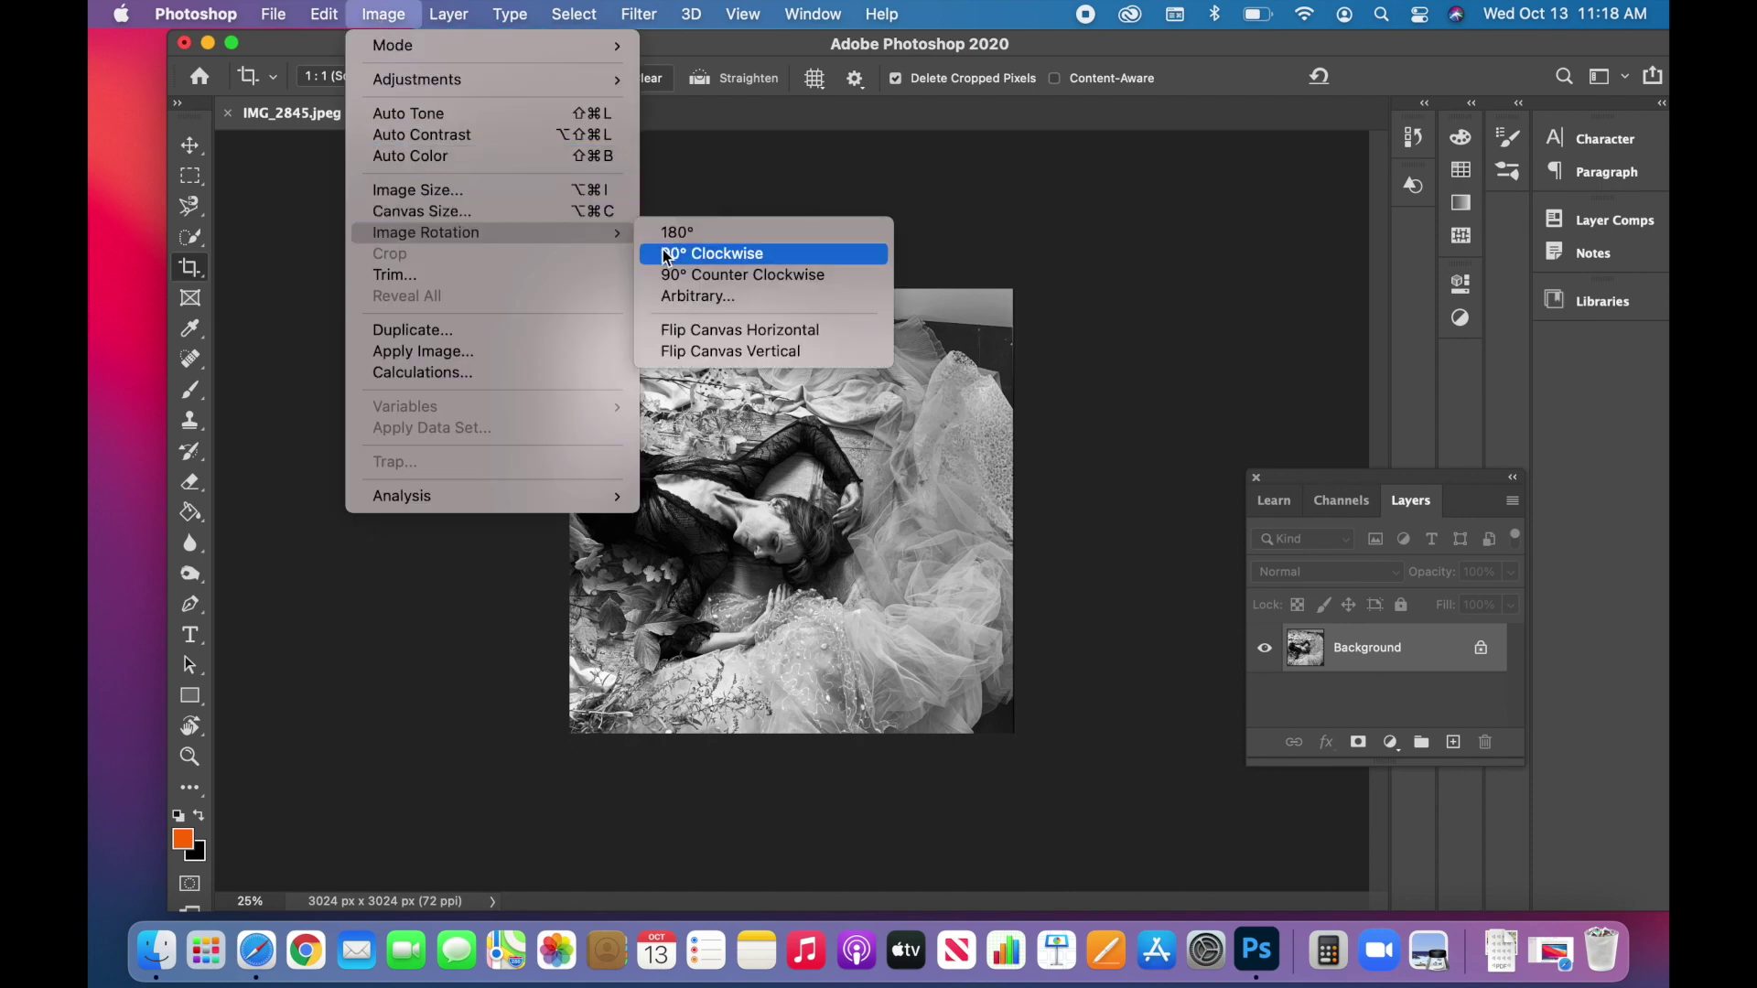
pyautogui.click(684, 274)
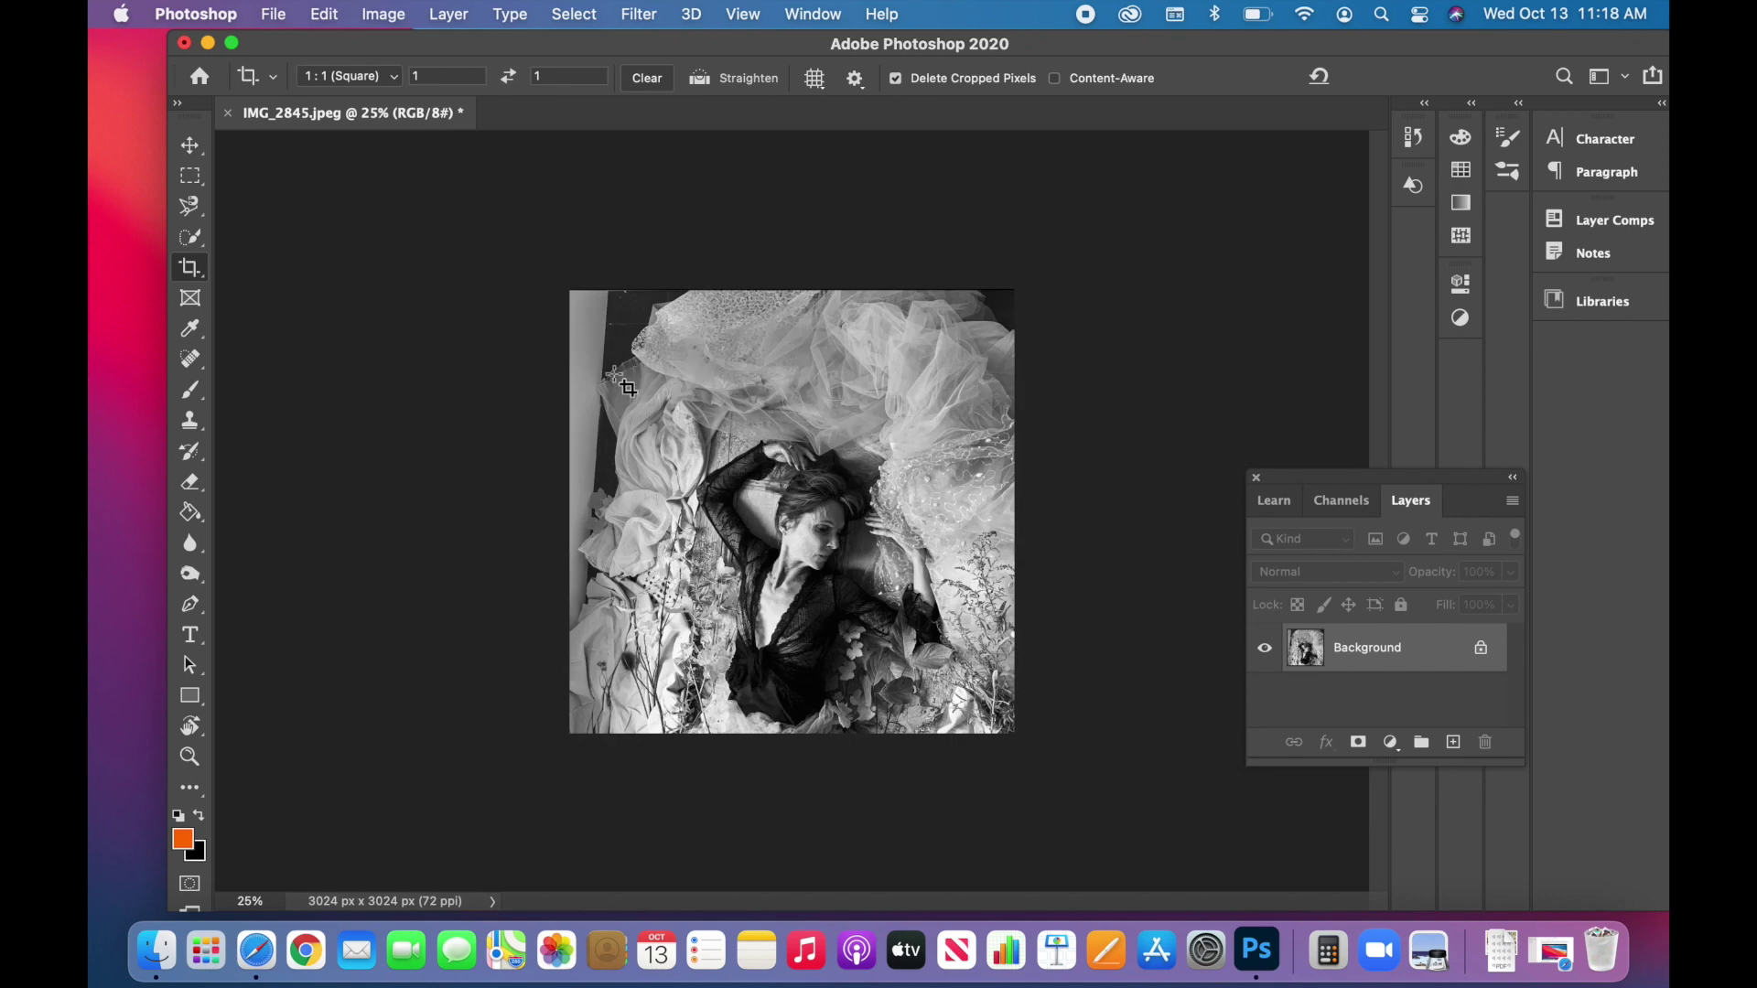
# Crop tighter to a 2436 × 2436 px square centred on the woman
pyautogui.moveTo(627, 388); pyautogui.dragTo(953, 753)
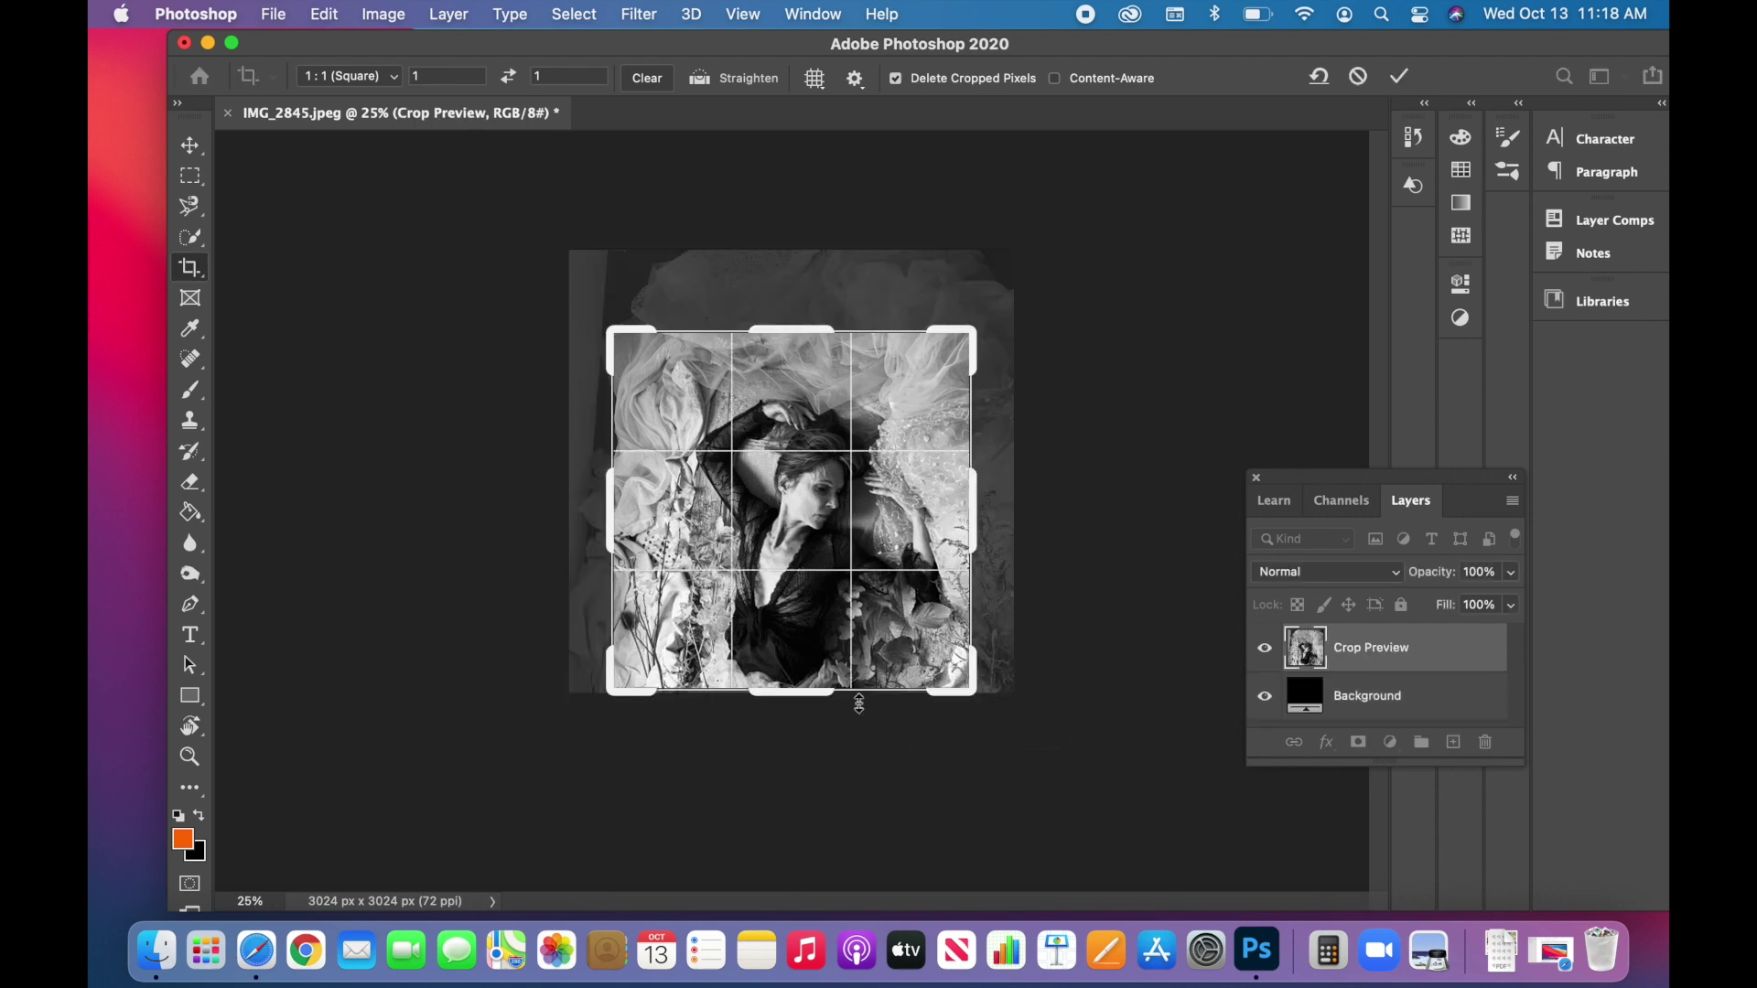
pyautogui.moveTo(897, 617); pyautogui.dragTo(886, 608)
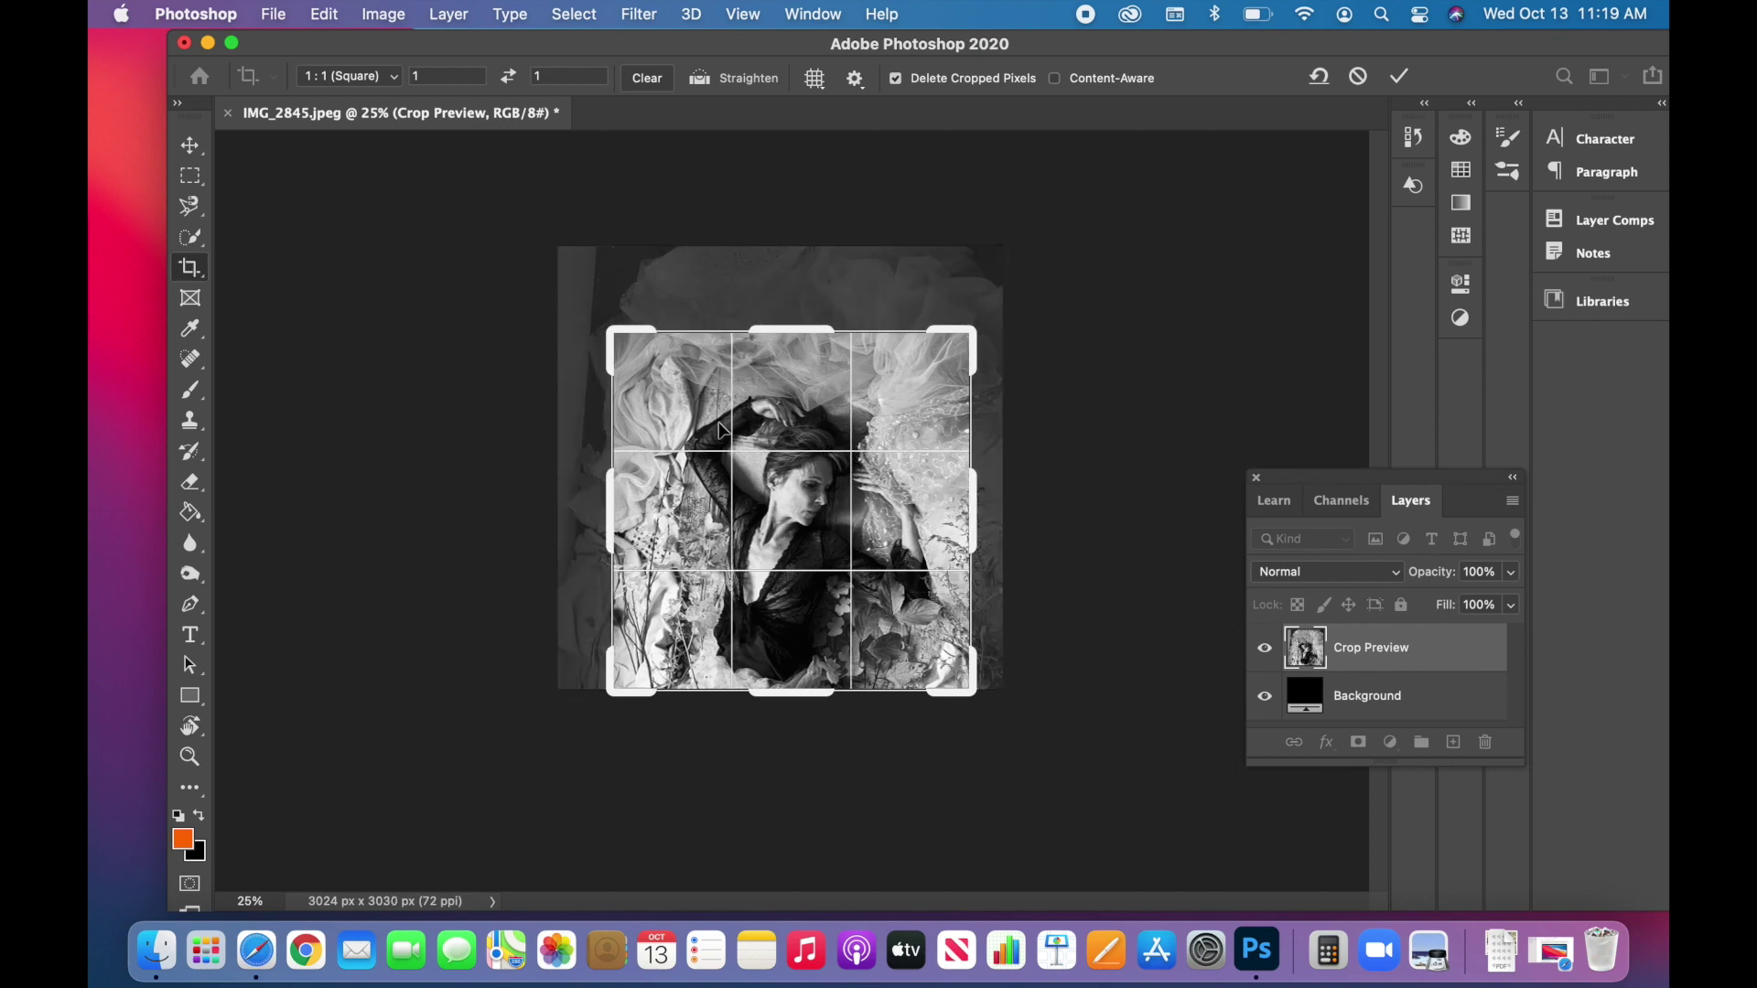
pyautogui.press('Return')
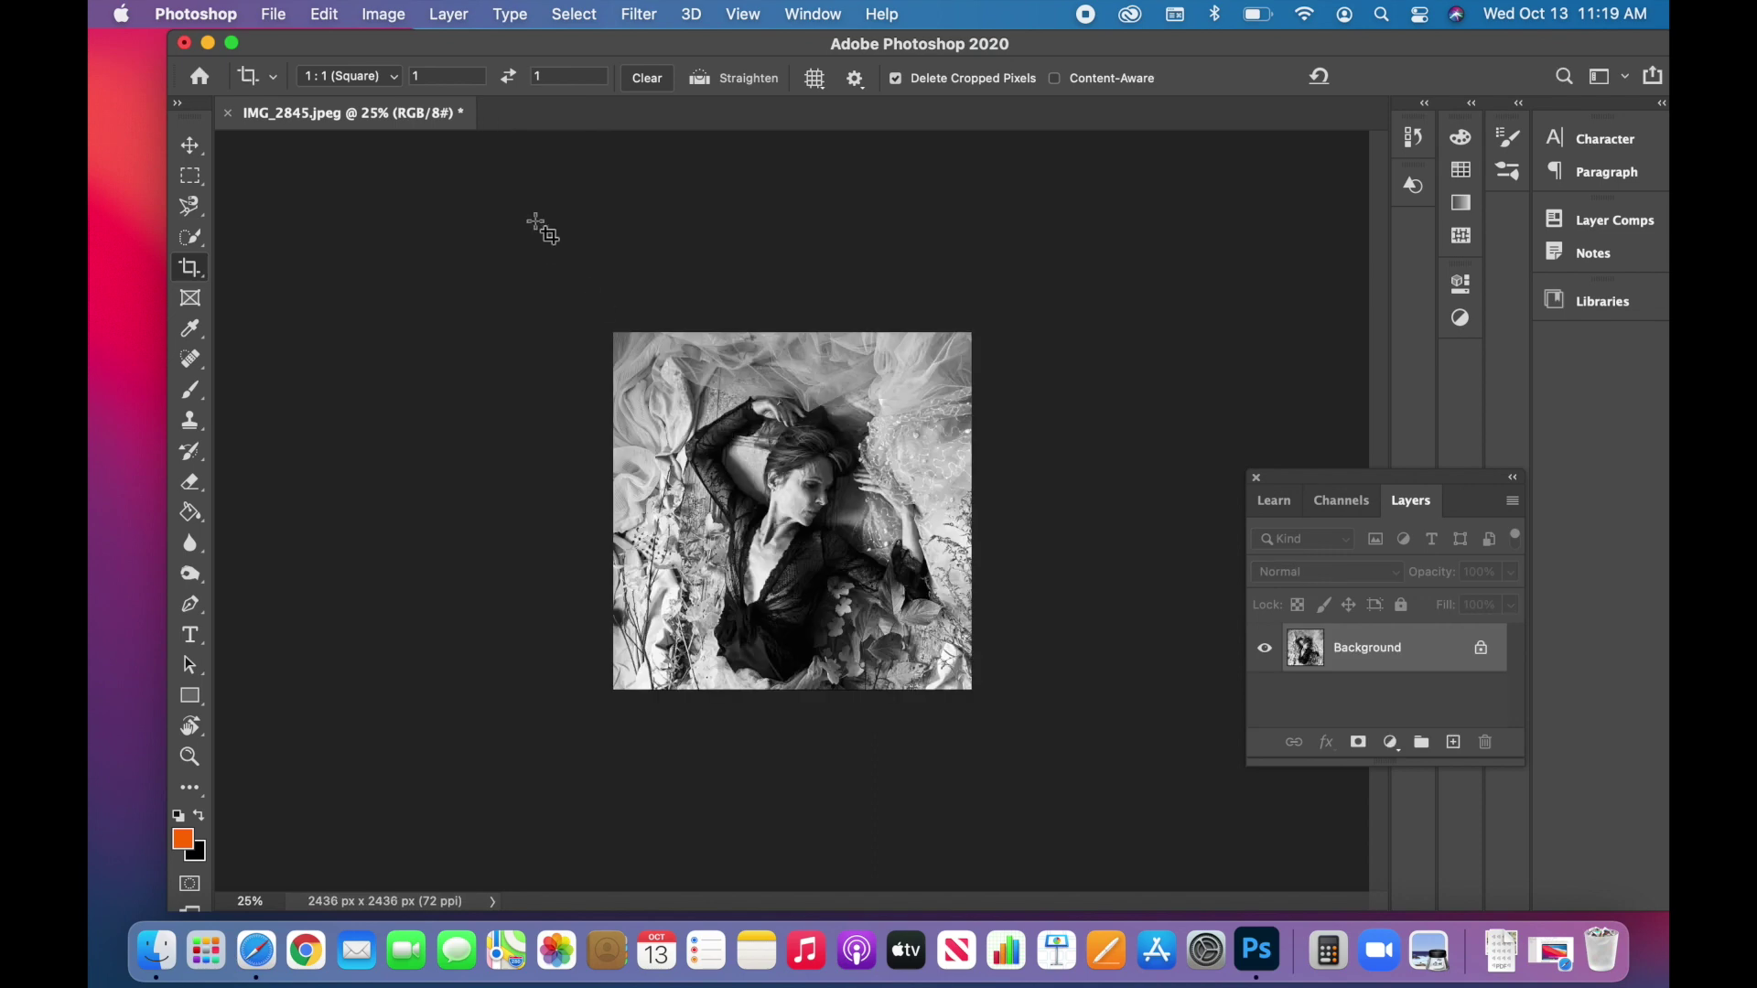
# Apply Levels with the white point lowered to 242 and the black point at 1
pyautogui.click(389, 14)
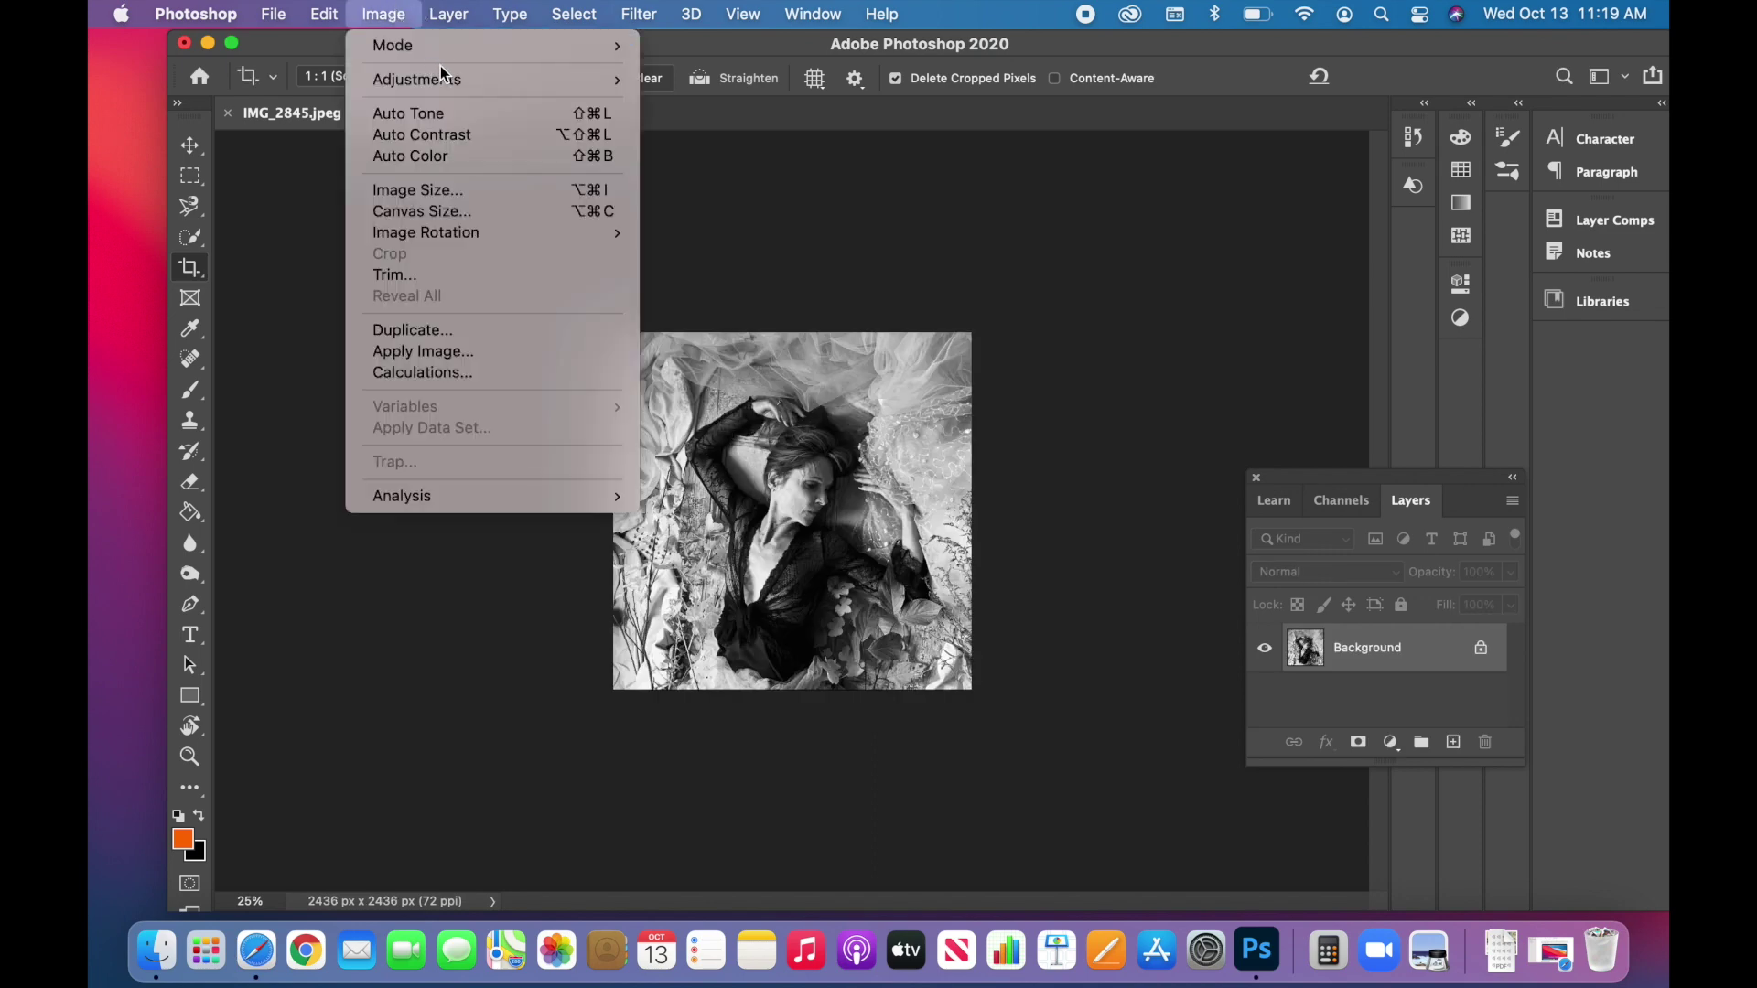
pyautogui.moveTo(444, 79)
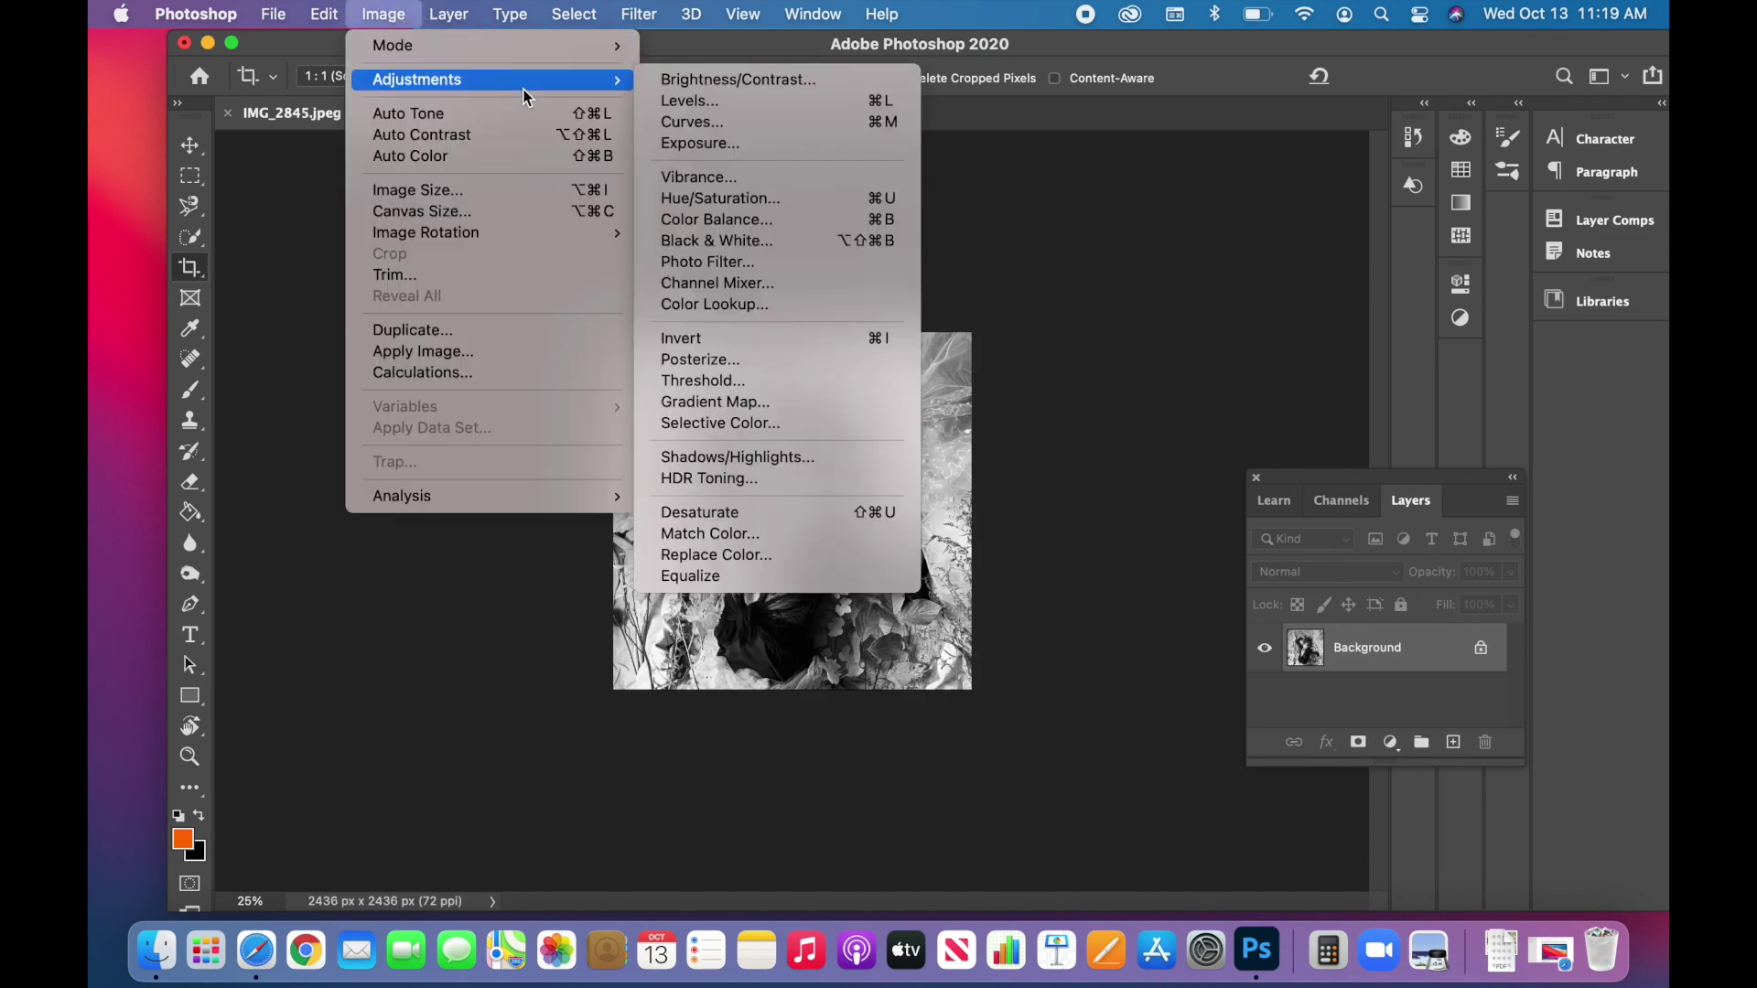
pyautogui.click(727, 102)
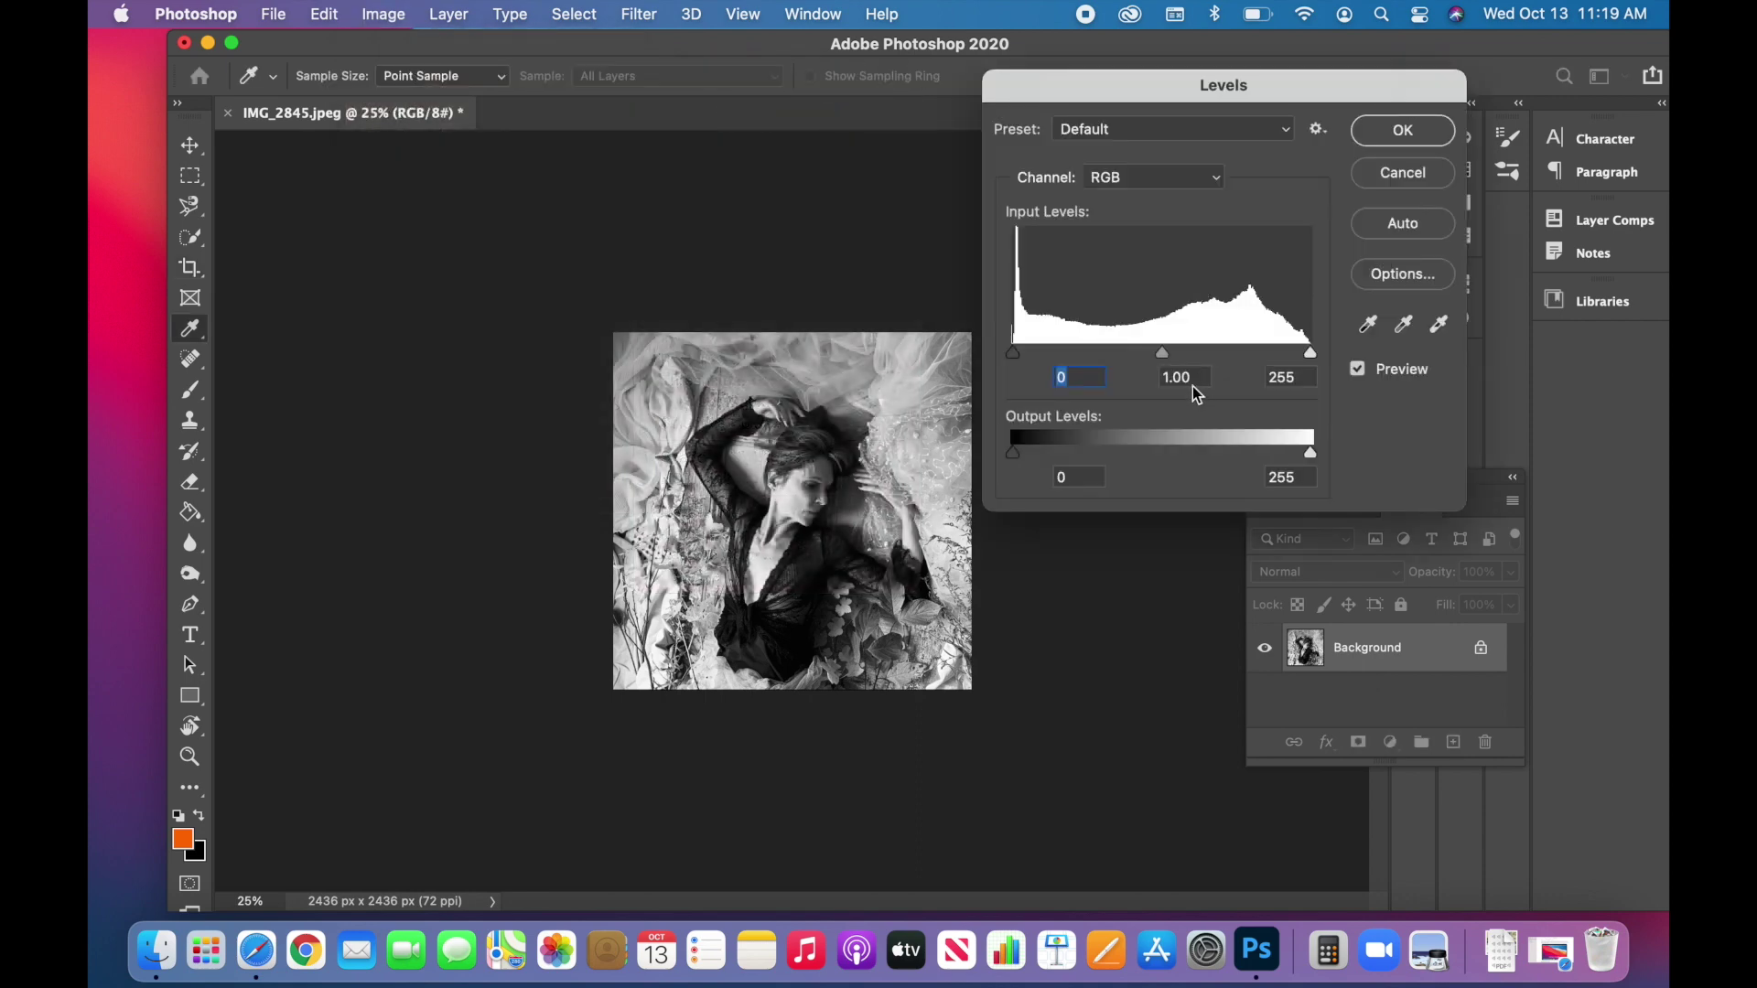
pyautogui.moveTo(1309, 353); pyautogui.dragTo(1296, 356)
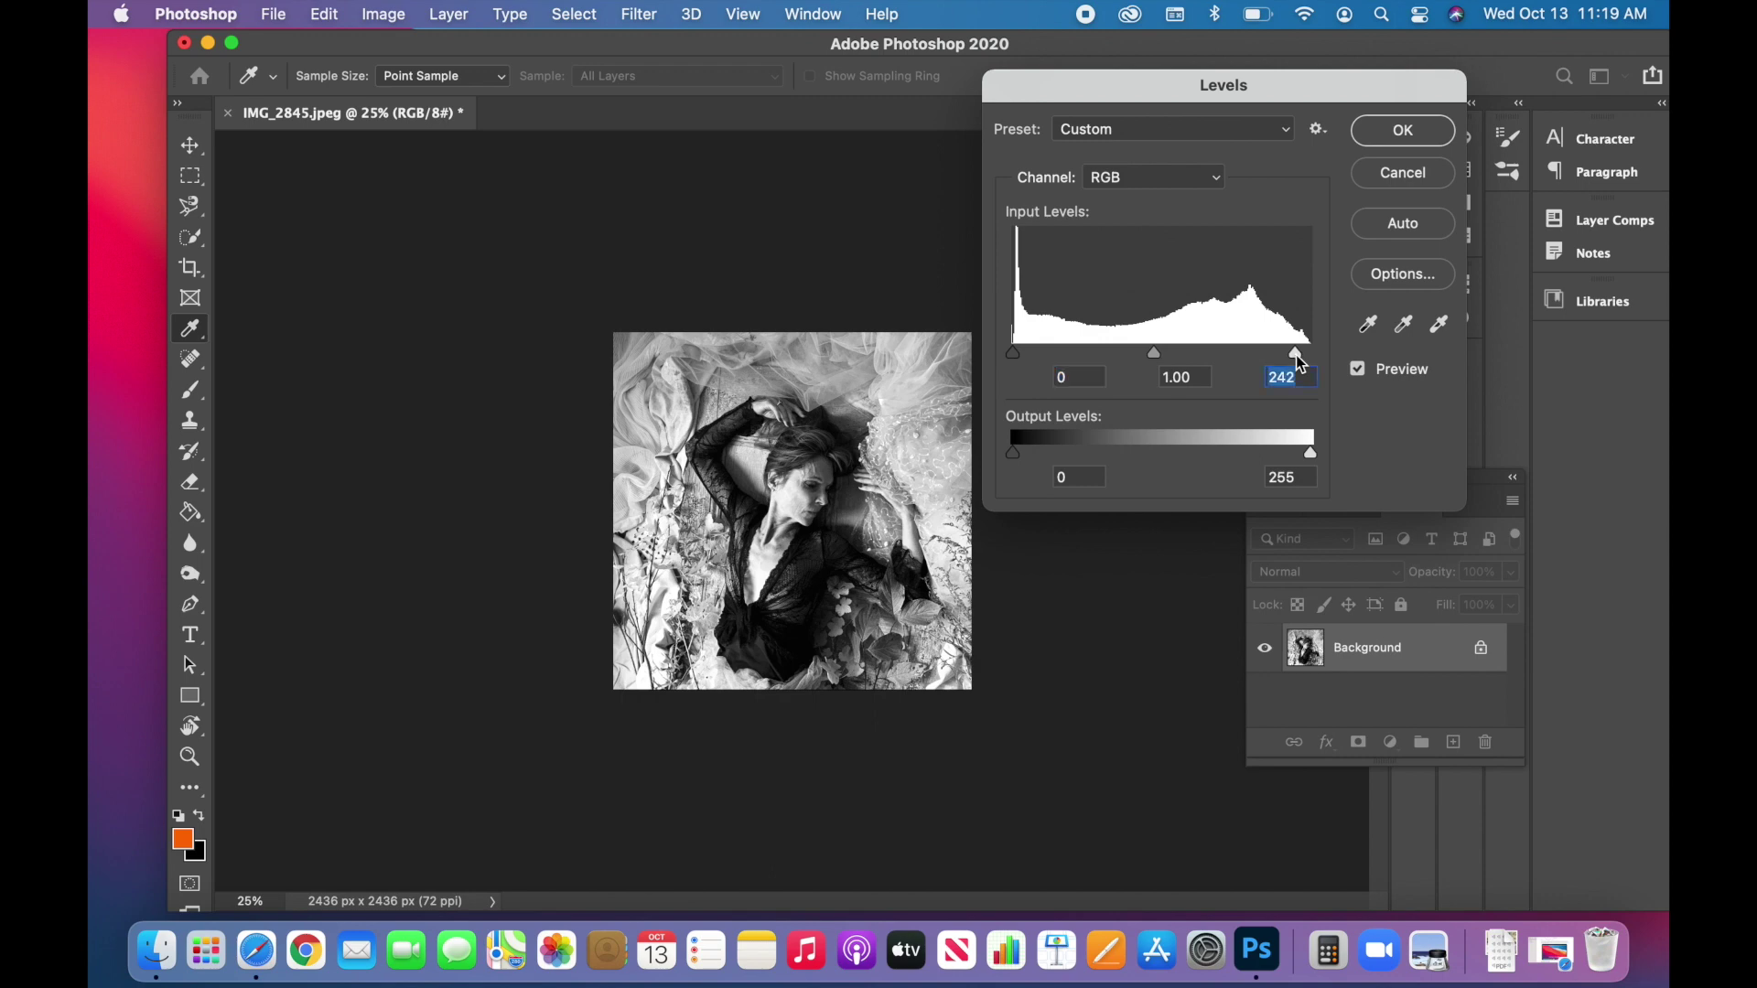
pyautogui.moveTo(1013, 354); pyautogui.dragTo(1017, 357)
pyautogui.click(1403, 130)
pyautogui.press('c')
# Lift the midtones with a single point in Curves
pyautogui.click(393, 13)
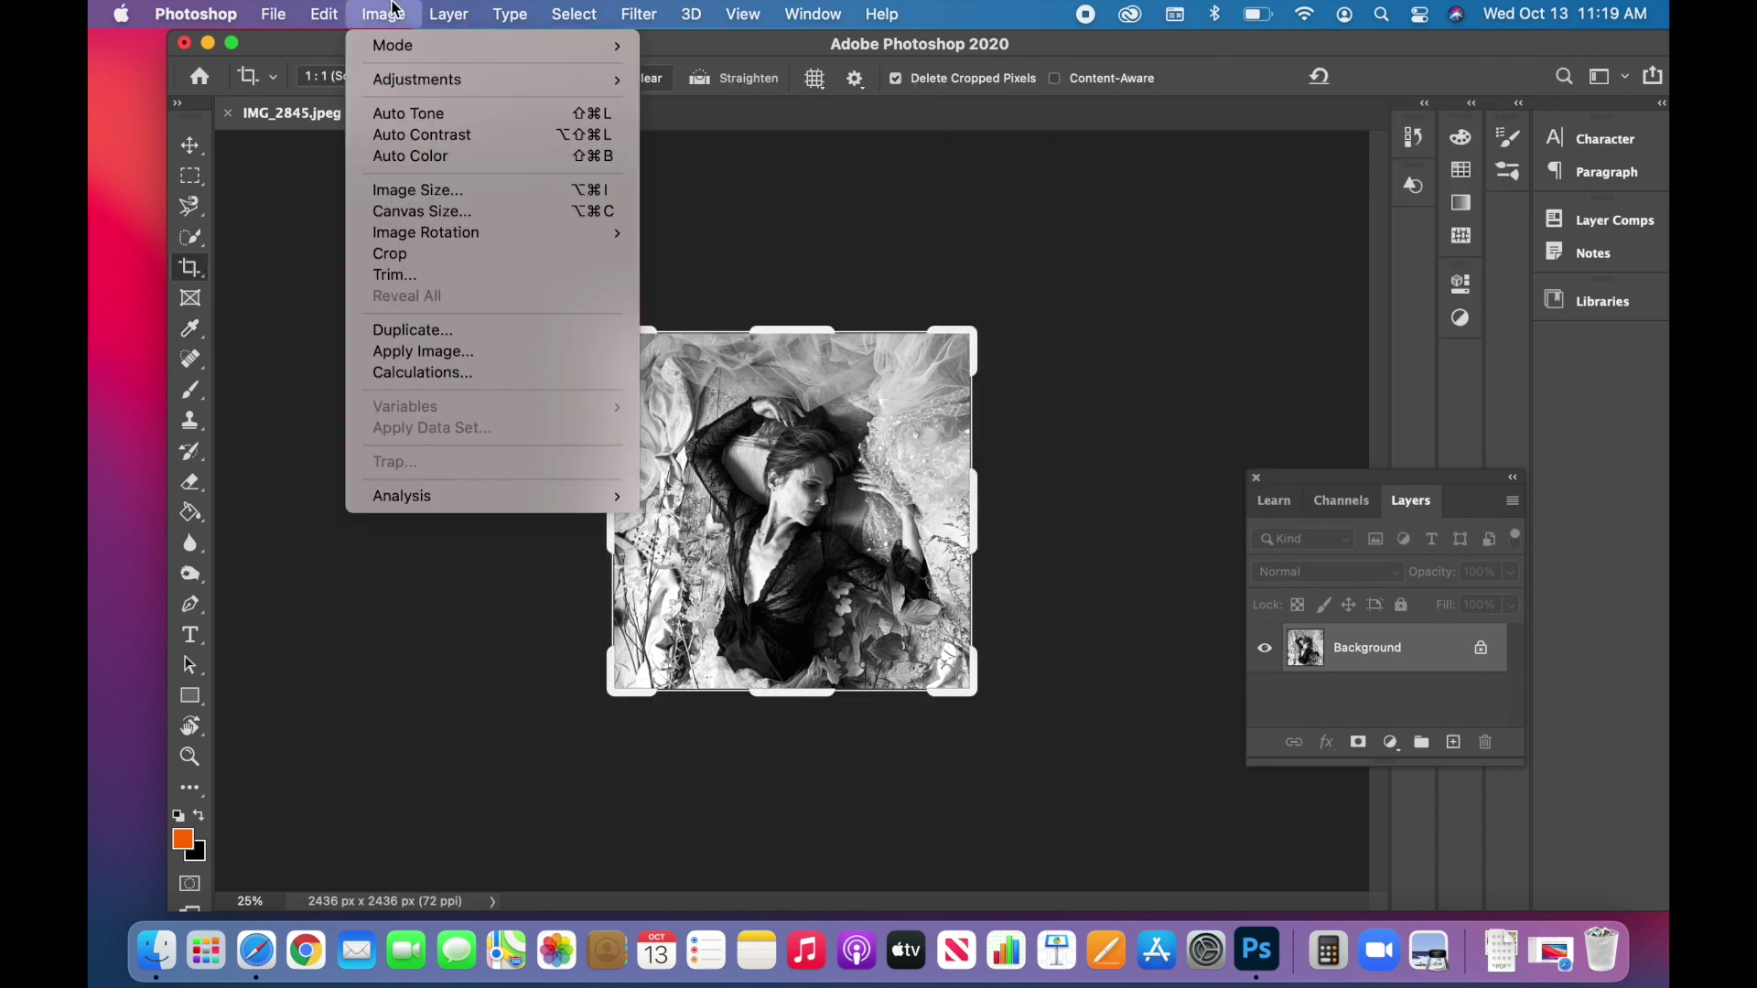
pyautogui.moveTo(455, 79)
pyautogui.click(710, 129)
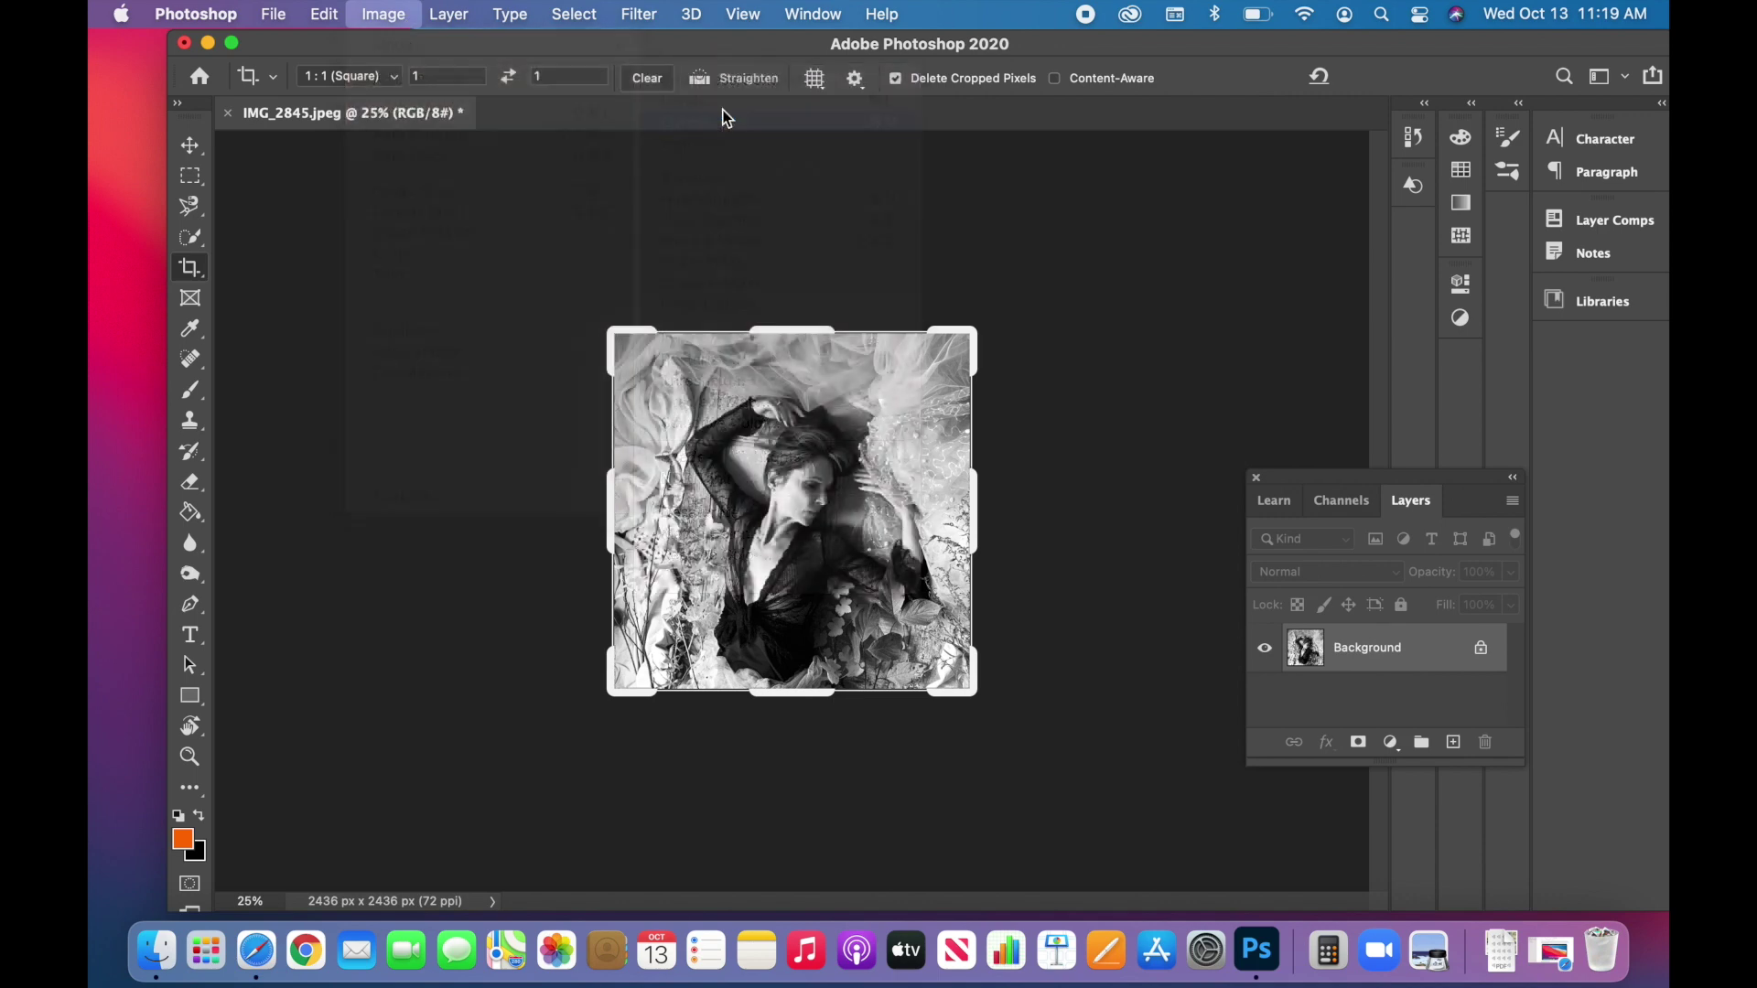
pyautogui.moveTo(1161, 395); pyautogui.dragTo(1154, 376)
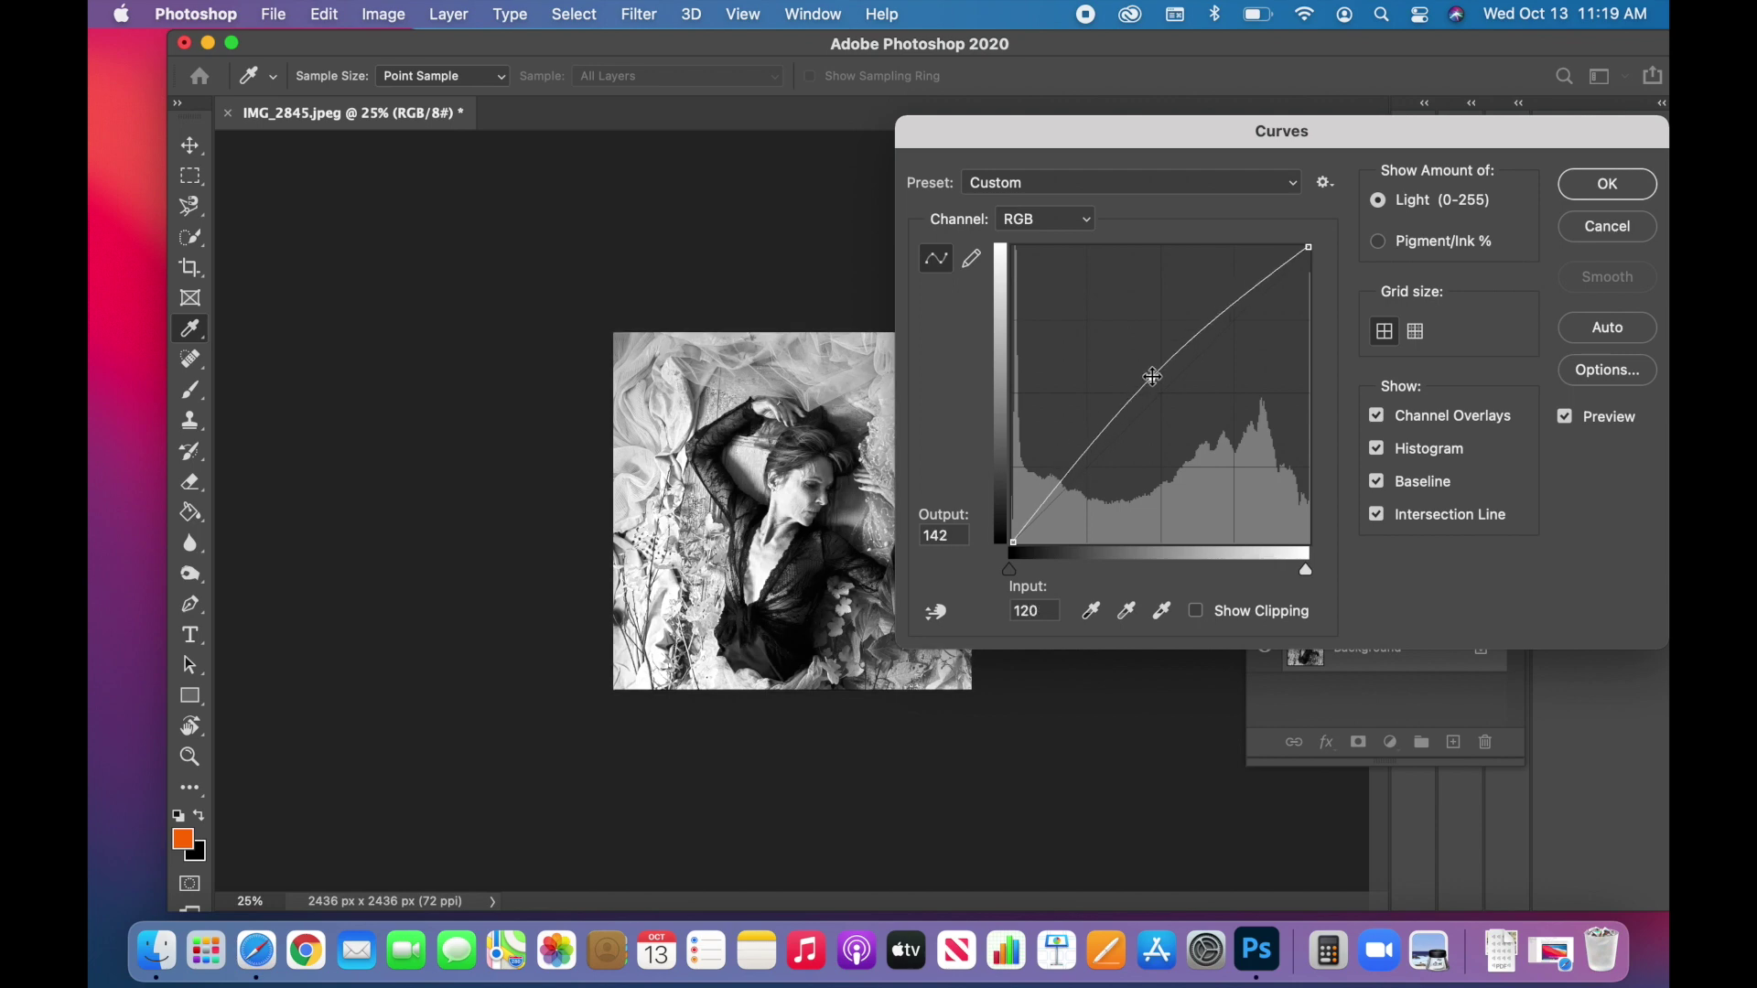
pyautogui.moveTo(1153, 377); pyautogui.dragTo(1154, 378)
pyautogui.click(1604, 186)
pyautogui.press('c')
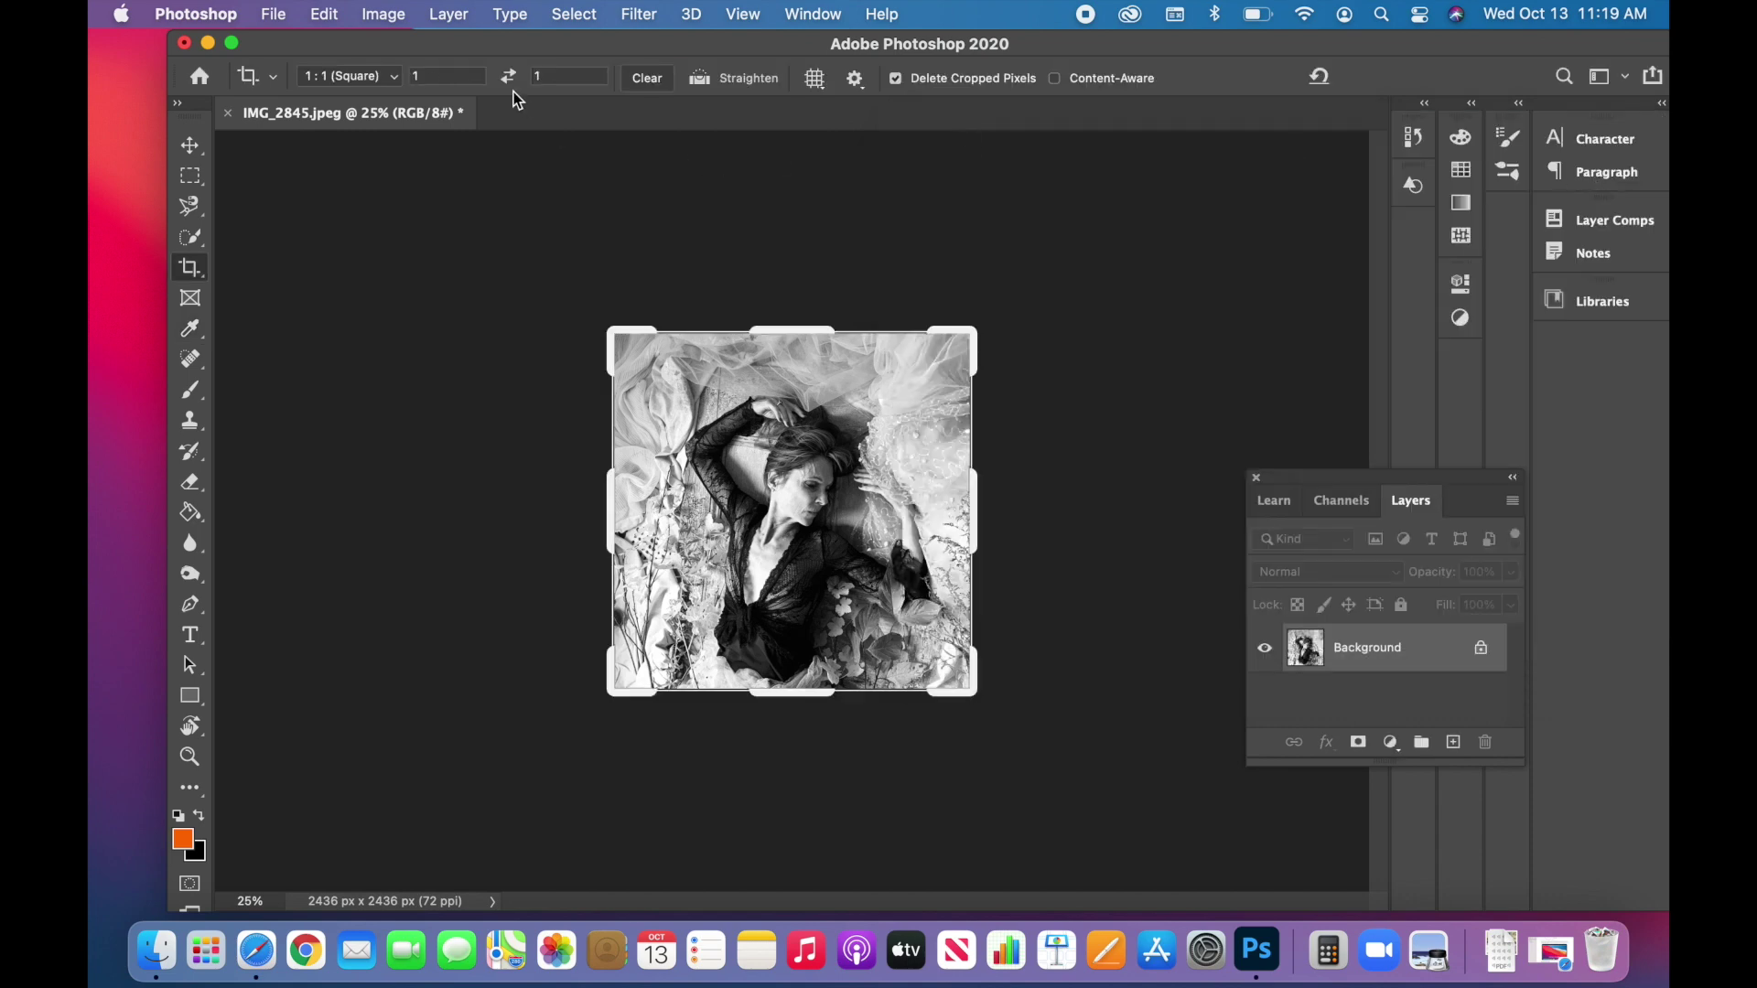
# Raise the brightness to 5 with Brightness/Contrast
pyautogui.click(383, 14)
pyautogui.moveTo(442, 91)
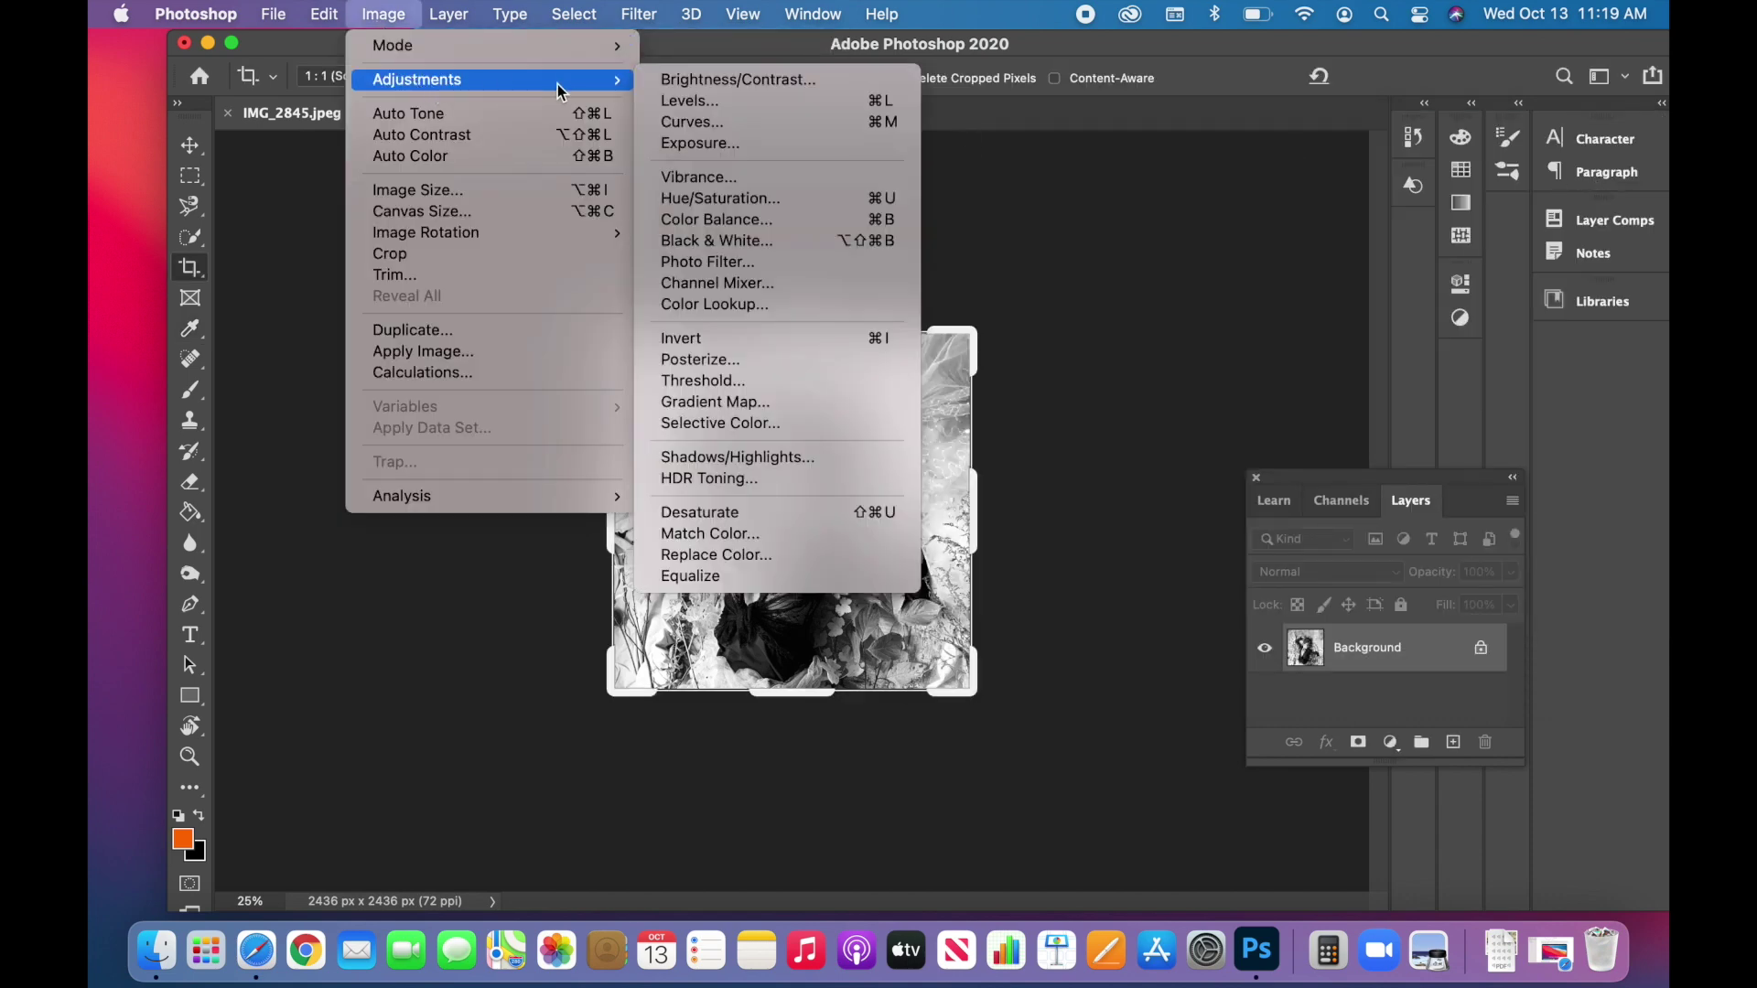
pyautogui.click(696, 80)
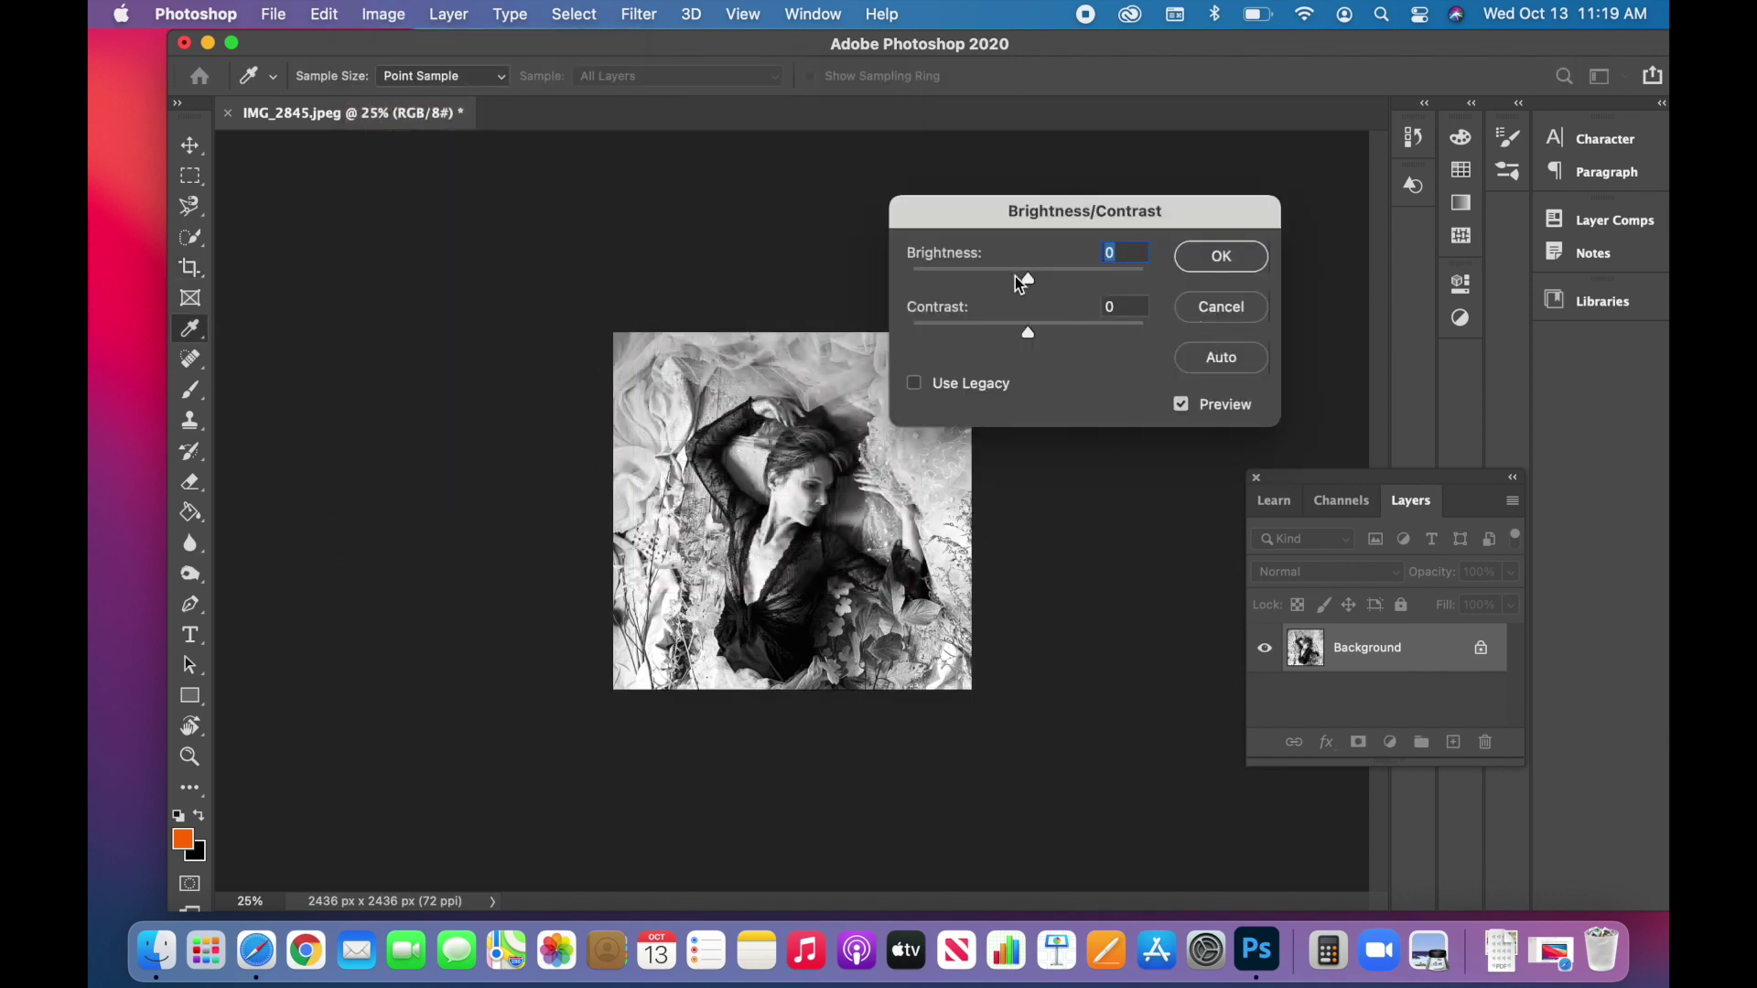
pyautogui.moveTo(1029, 280); pyautogui.dragTo(1024, 283)
pyautogui.click(1246, 259)
pyautogui.press('c')
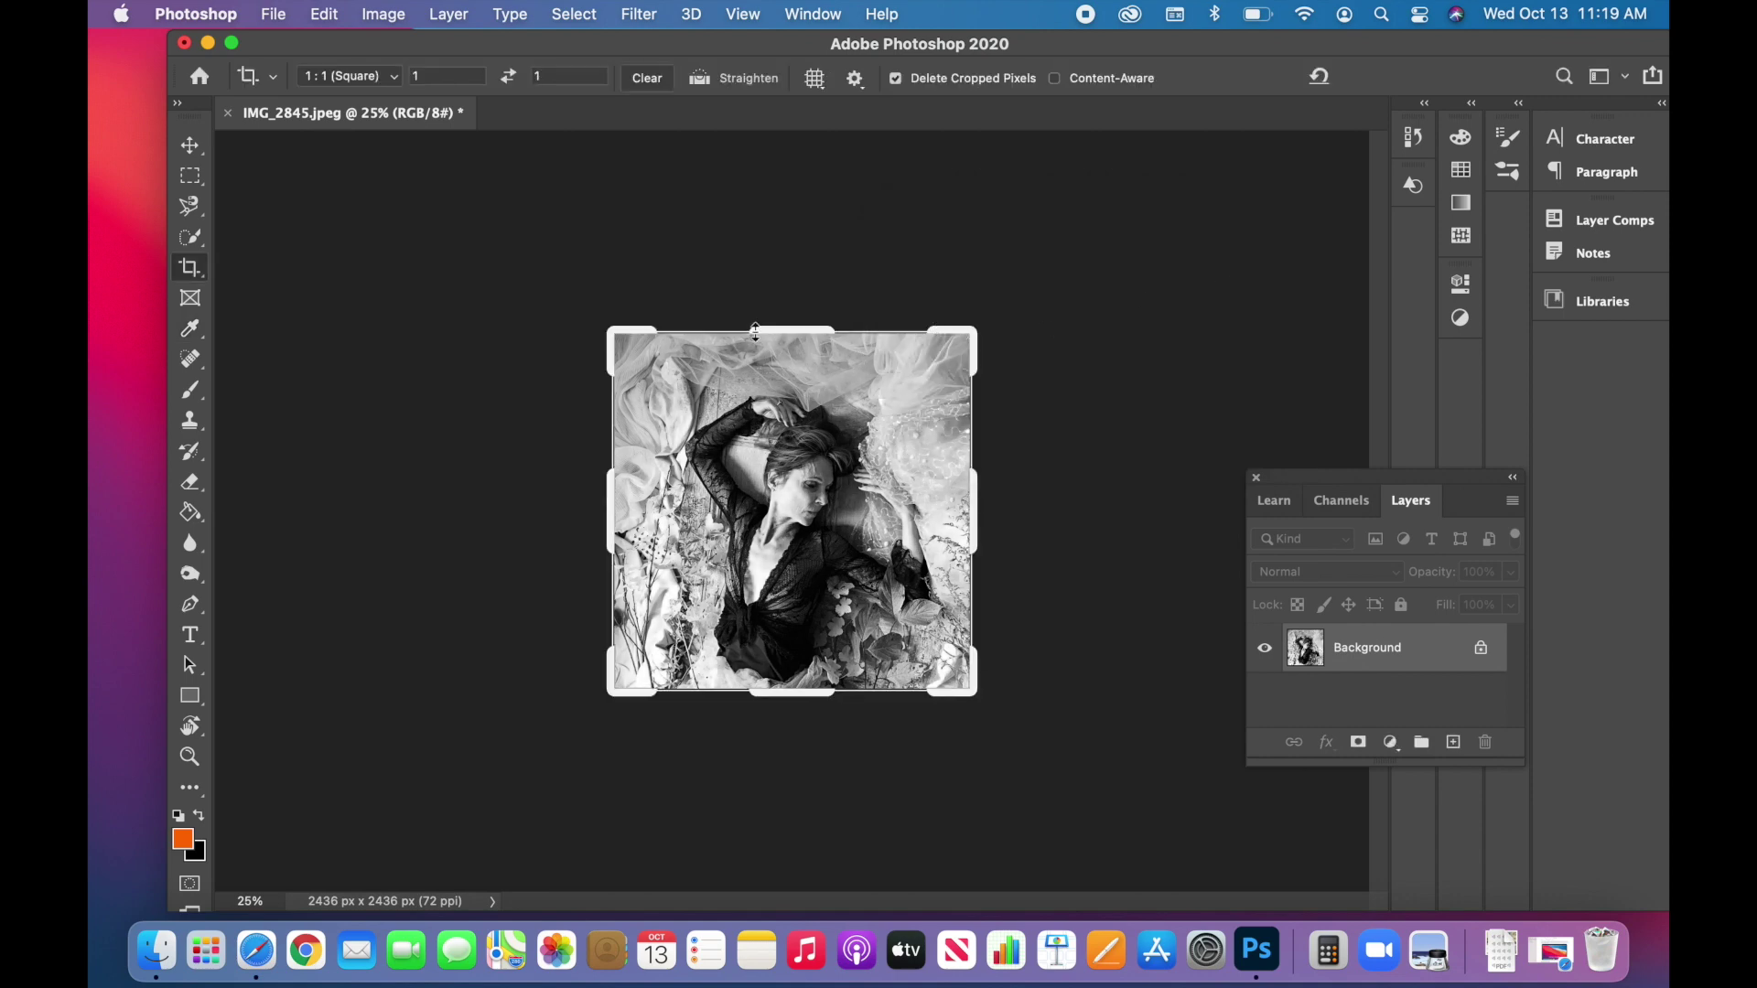
pyautogui.click(396, 16)
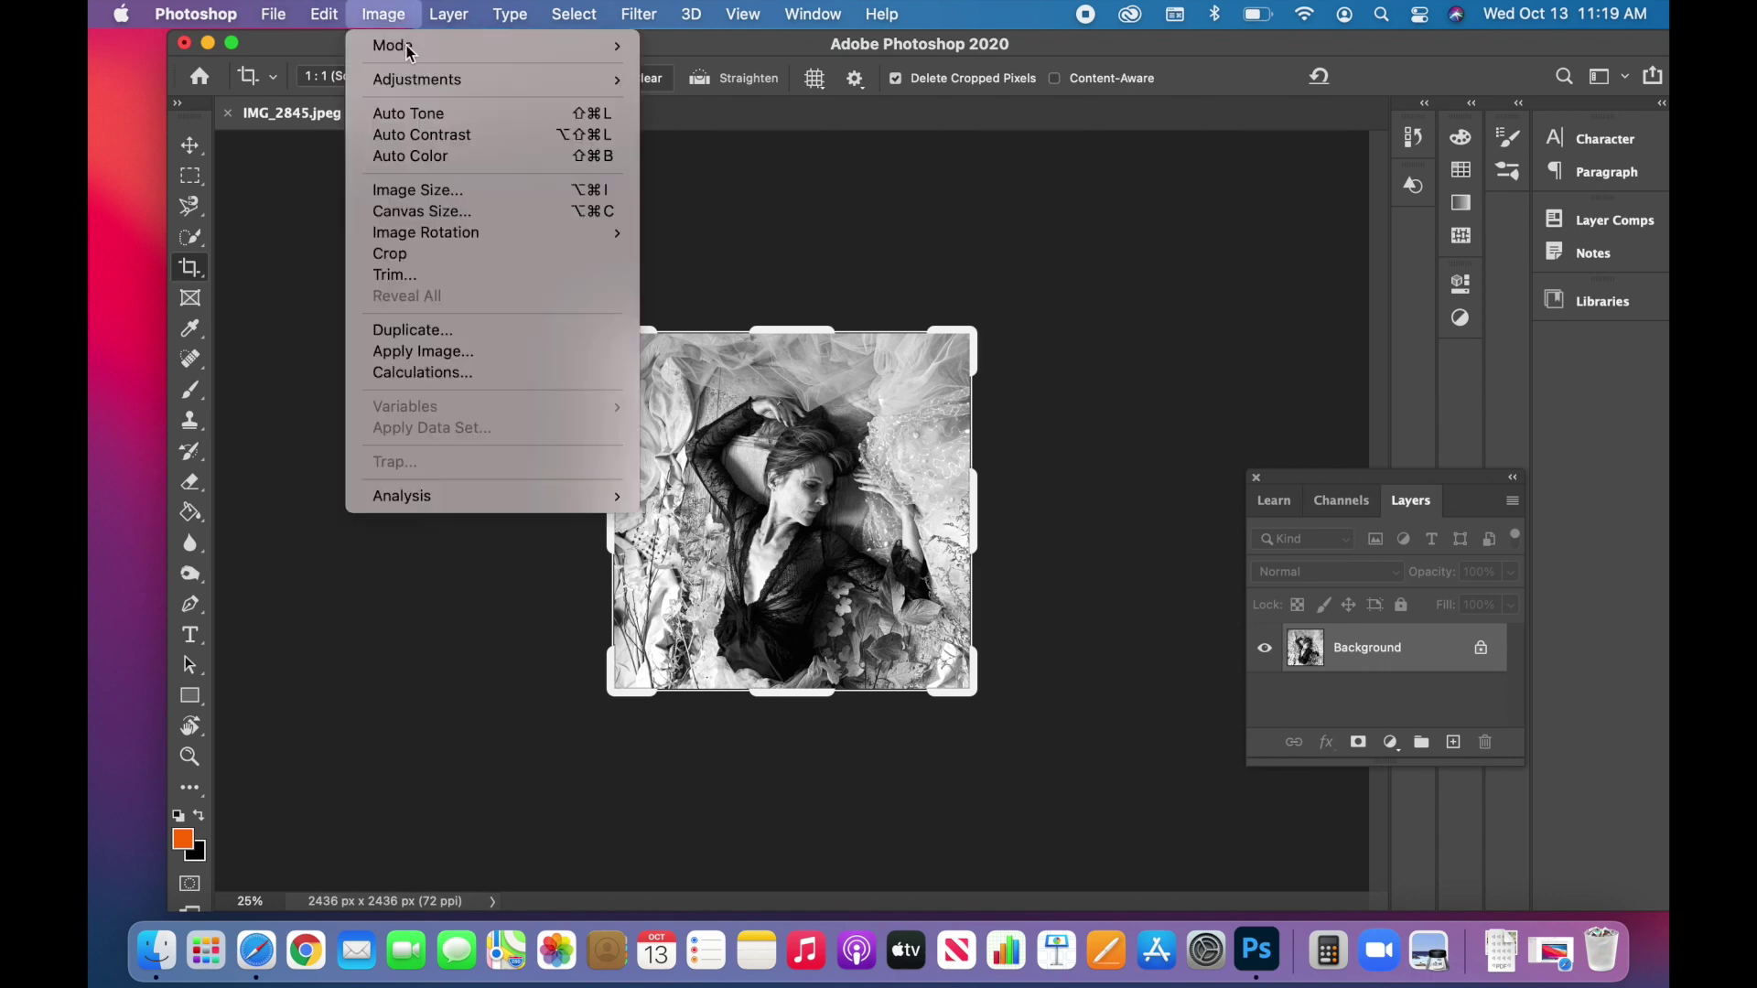
# In Image Size, set Resolution to 200 ppi and Width to 6.2 inches (1240 × 1240 px)
pyautogui.click(482, 194)
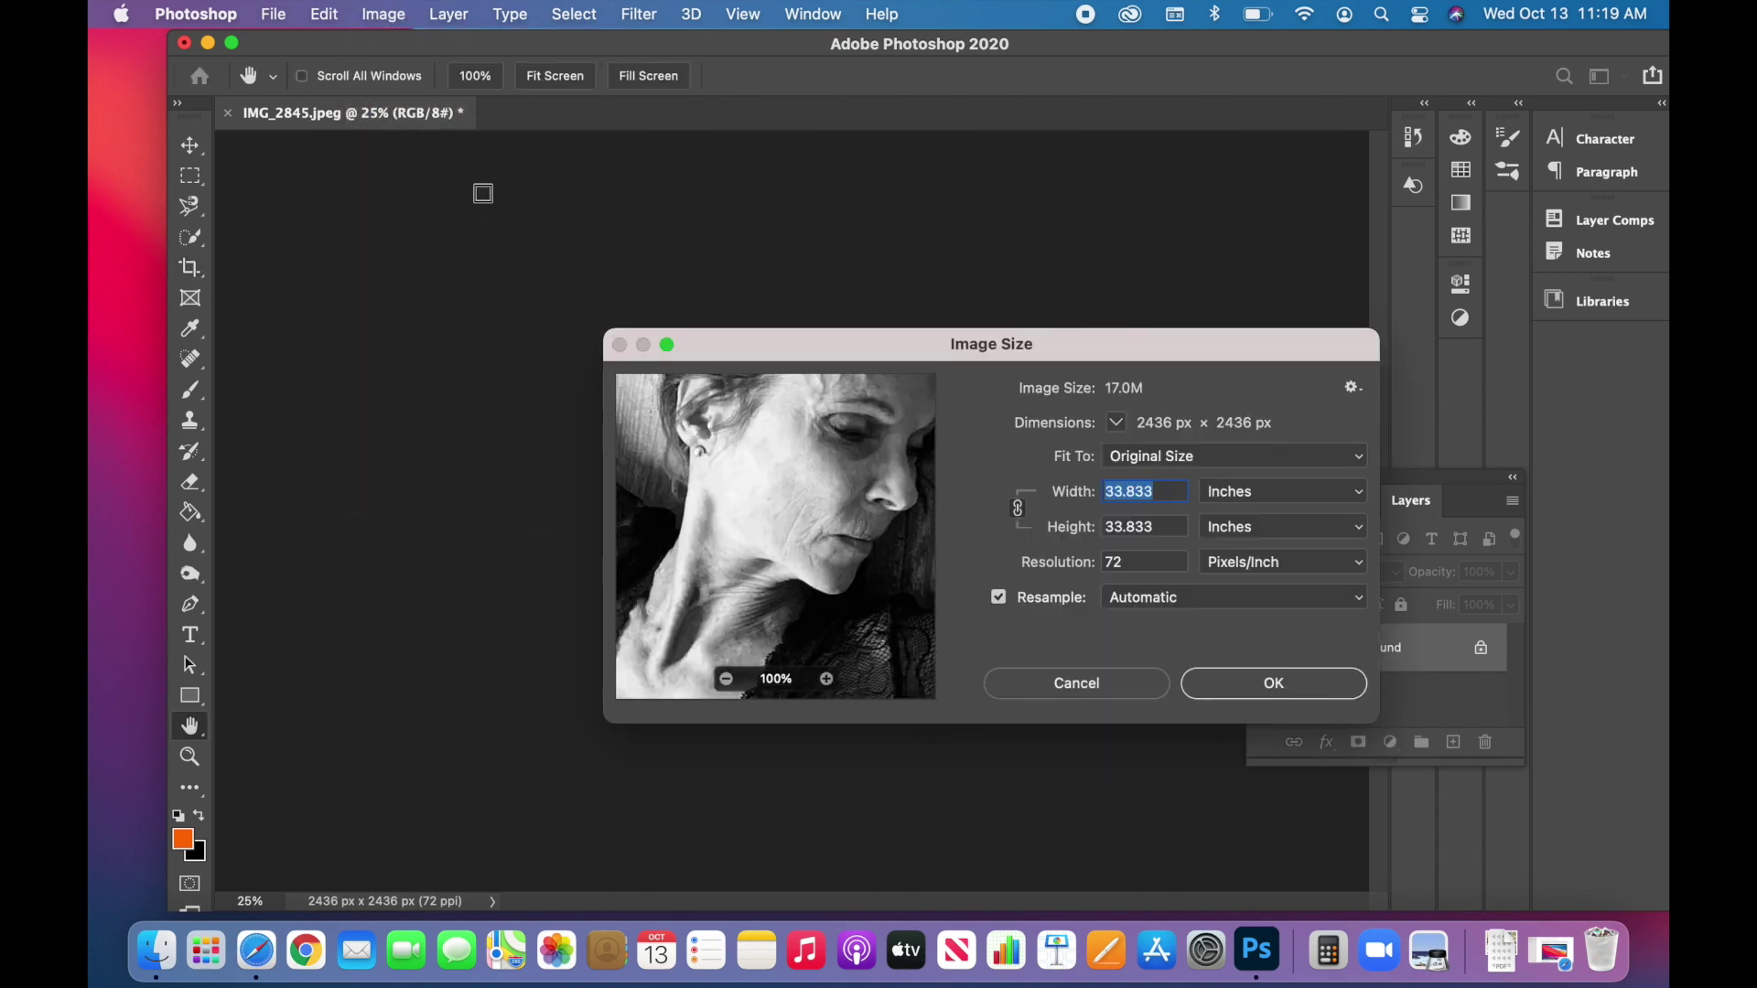
pyautogui.click(1117, 561)
pyautogui.write('200')
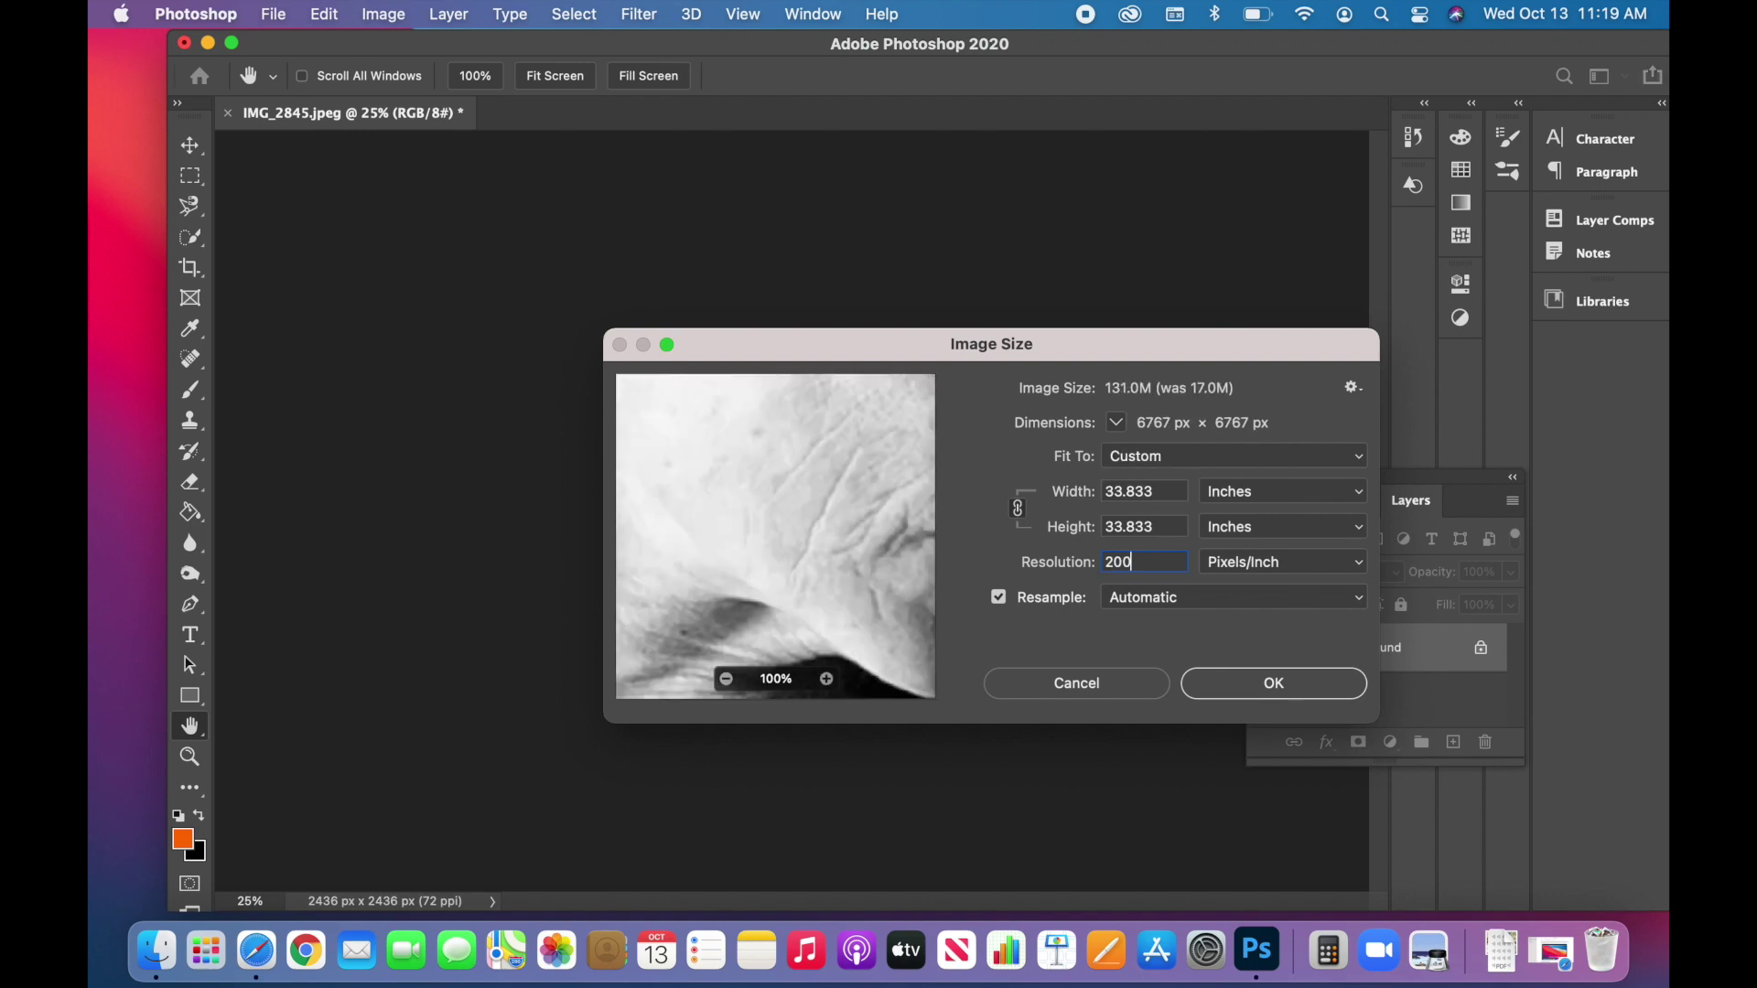
pyautogui.click(1158, 491)
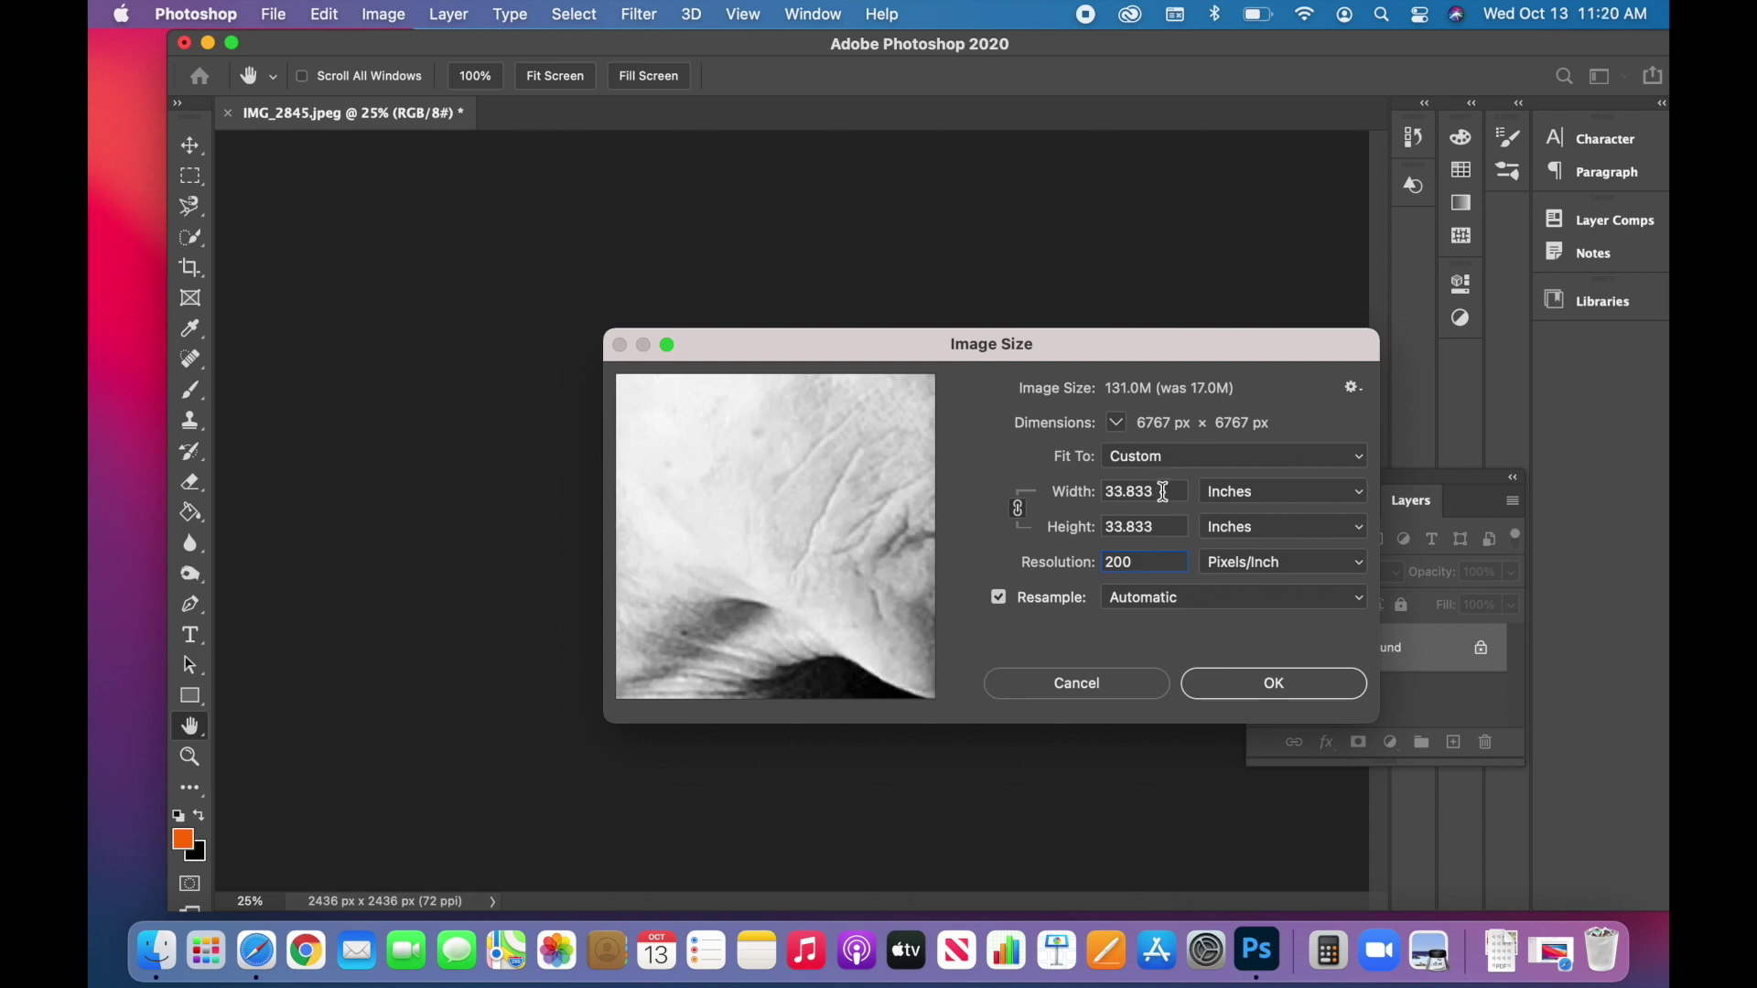
pyautogui.doubleClick(1140, 493)
pyautogui.write('6')
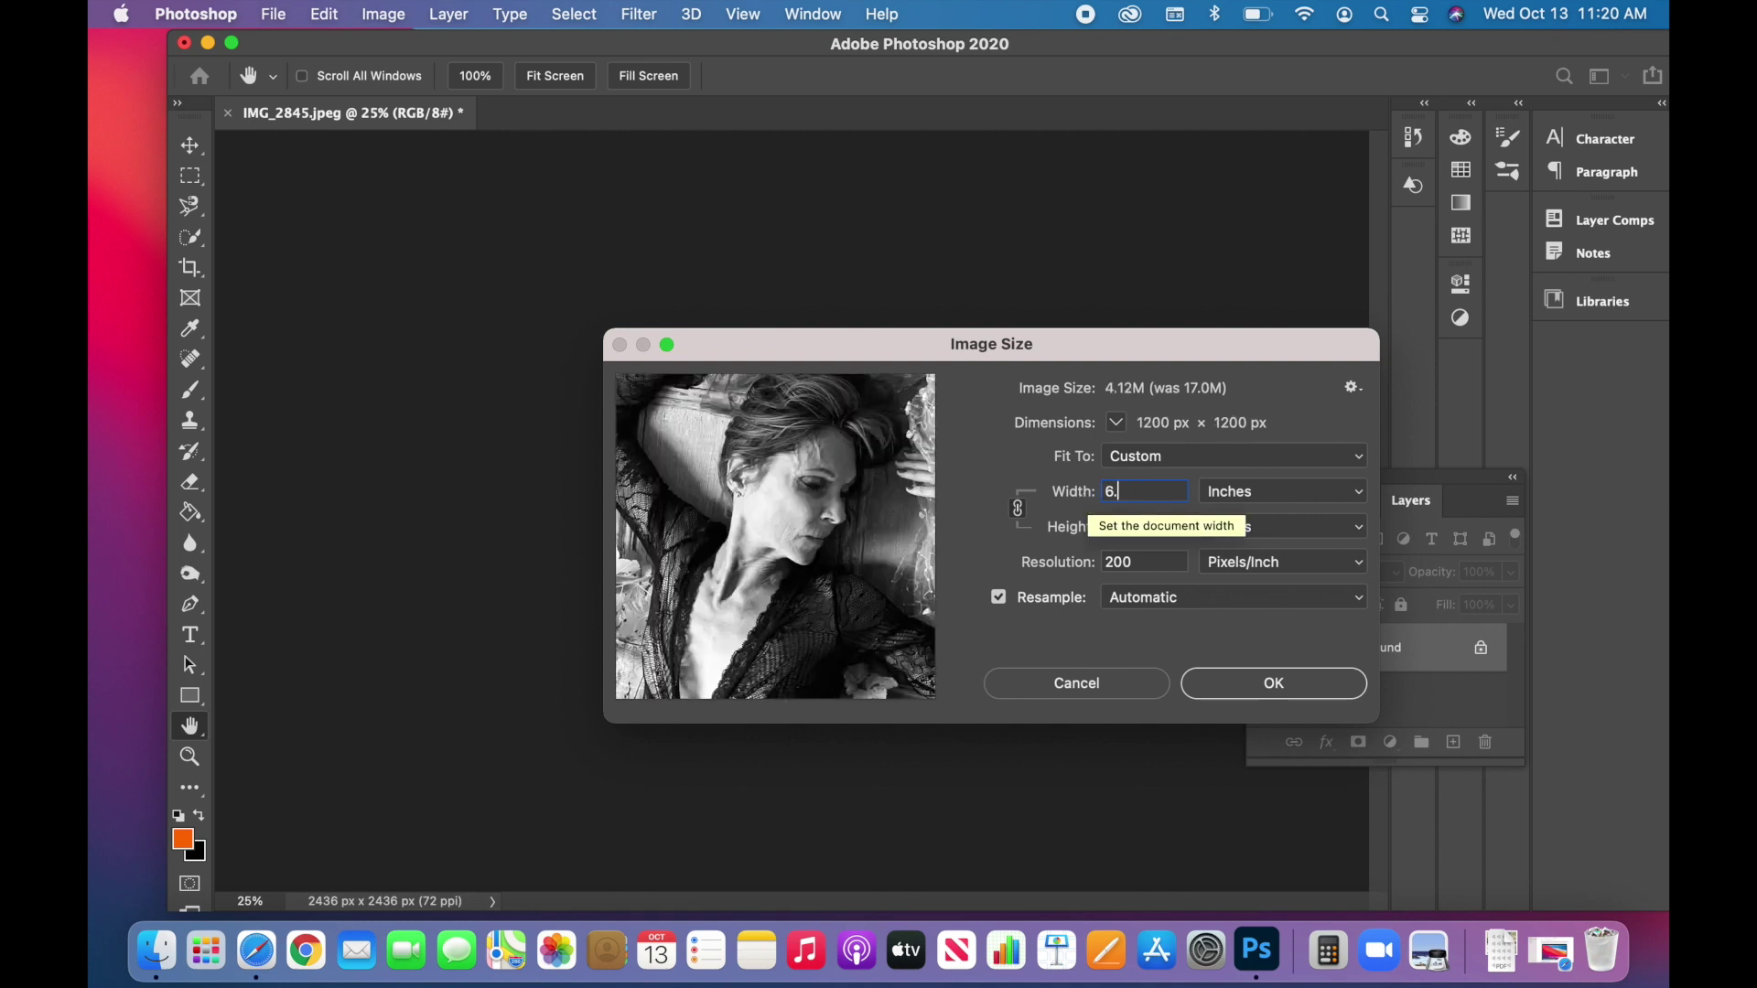
pyautogui.write('.2')
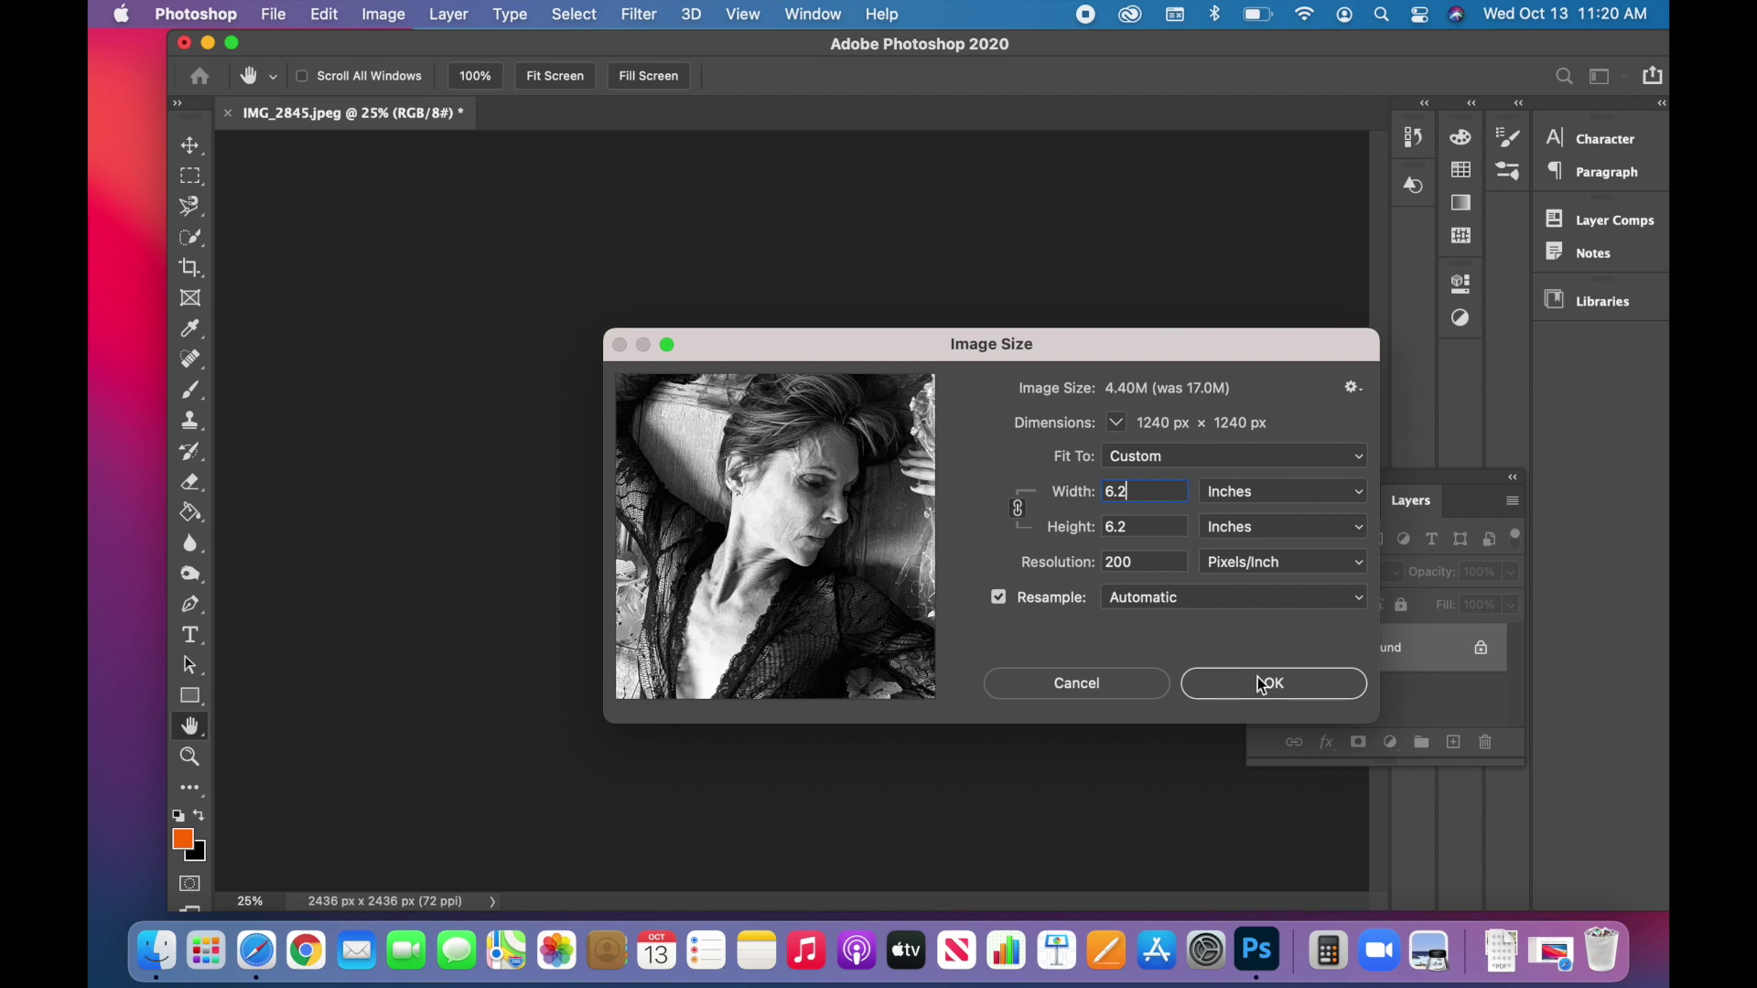
pyautogui.click(1263, 686)
pyautogui.press('c')
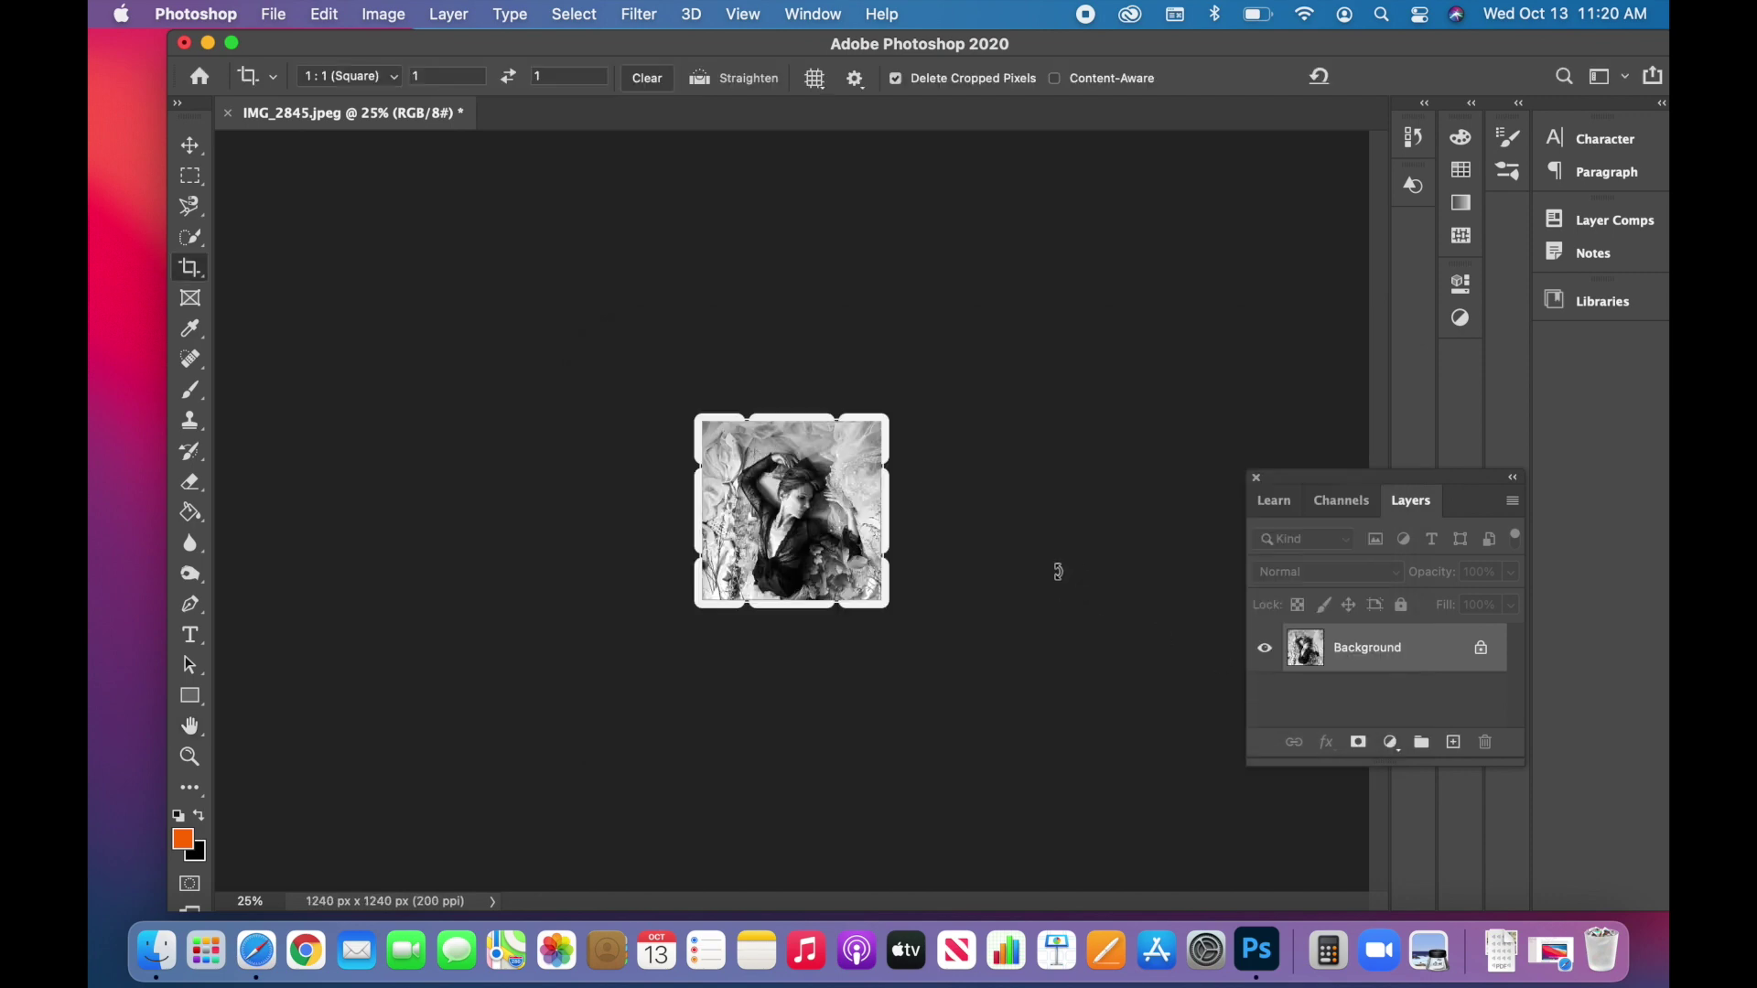
# Show a square crop preview over the 1240 × 1240 px portrait and zoom to 100%
pyautogui.click(1030, 526)
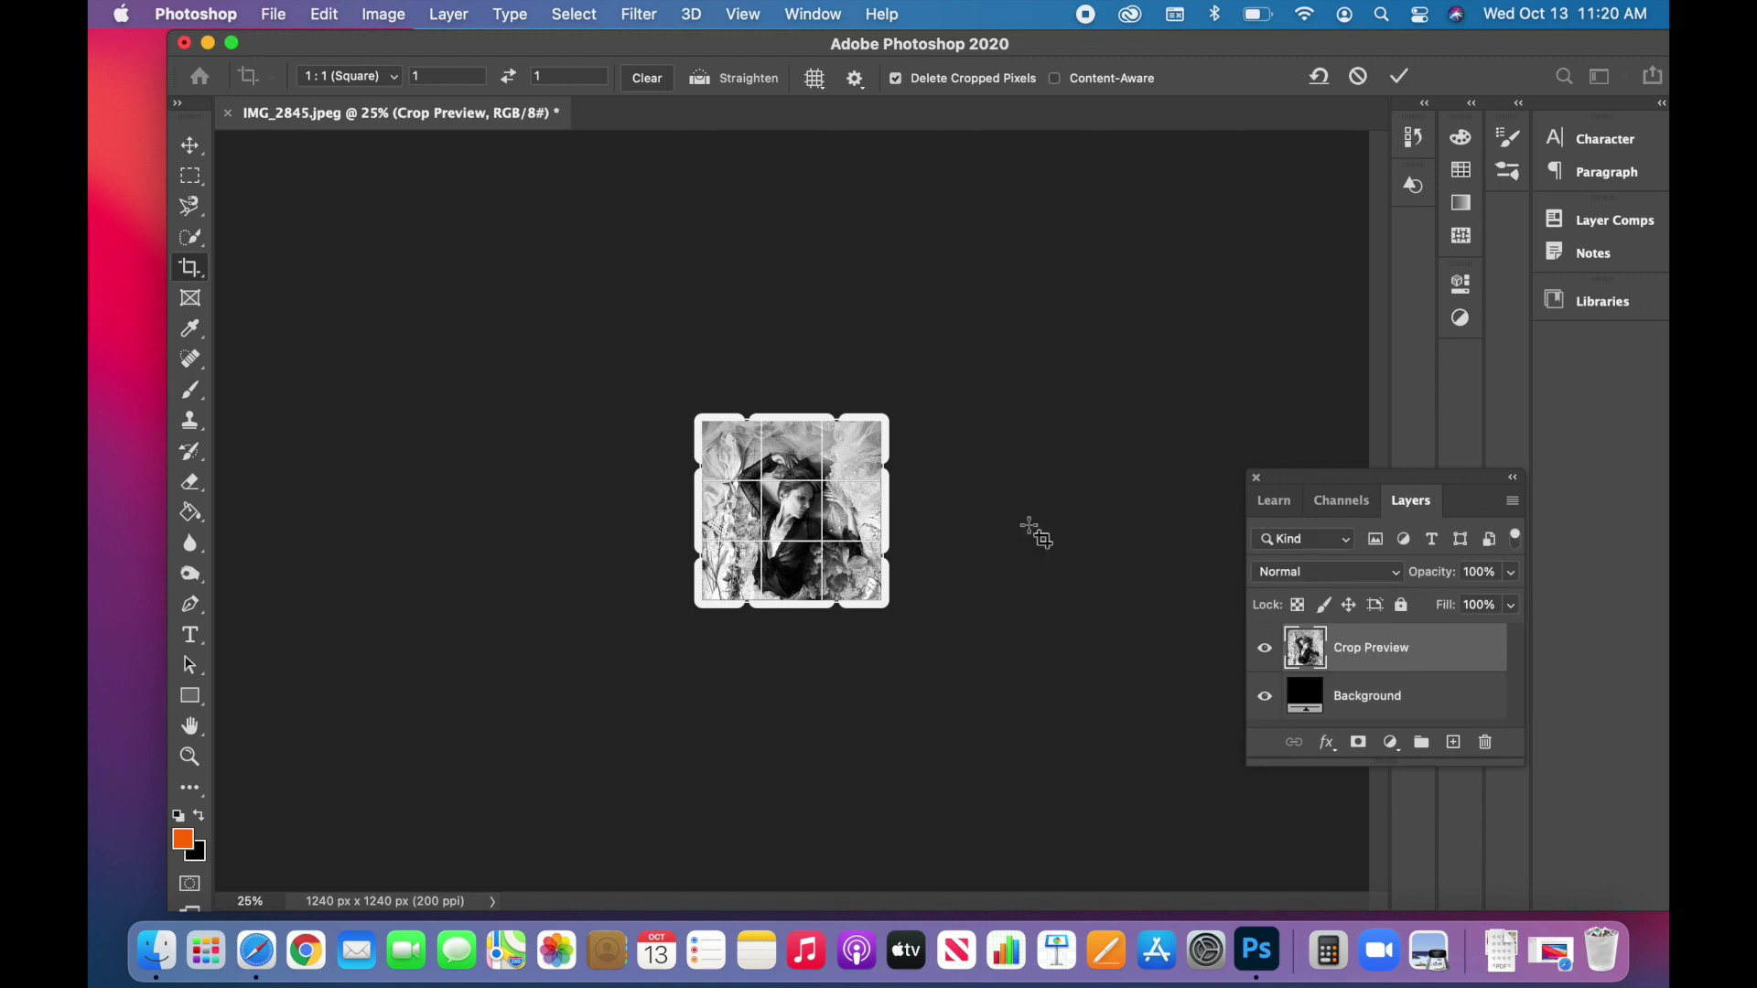
pyautogui.press('super+equal')
pyautogui.press('super+equal')
pyautogui.press('super+equal')
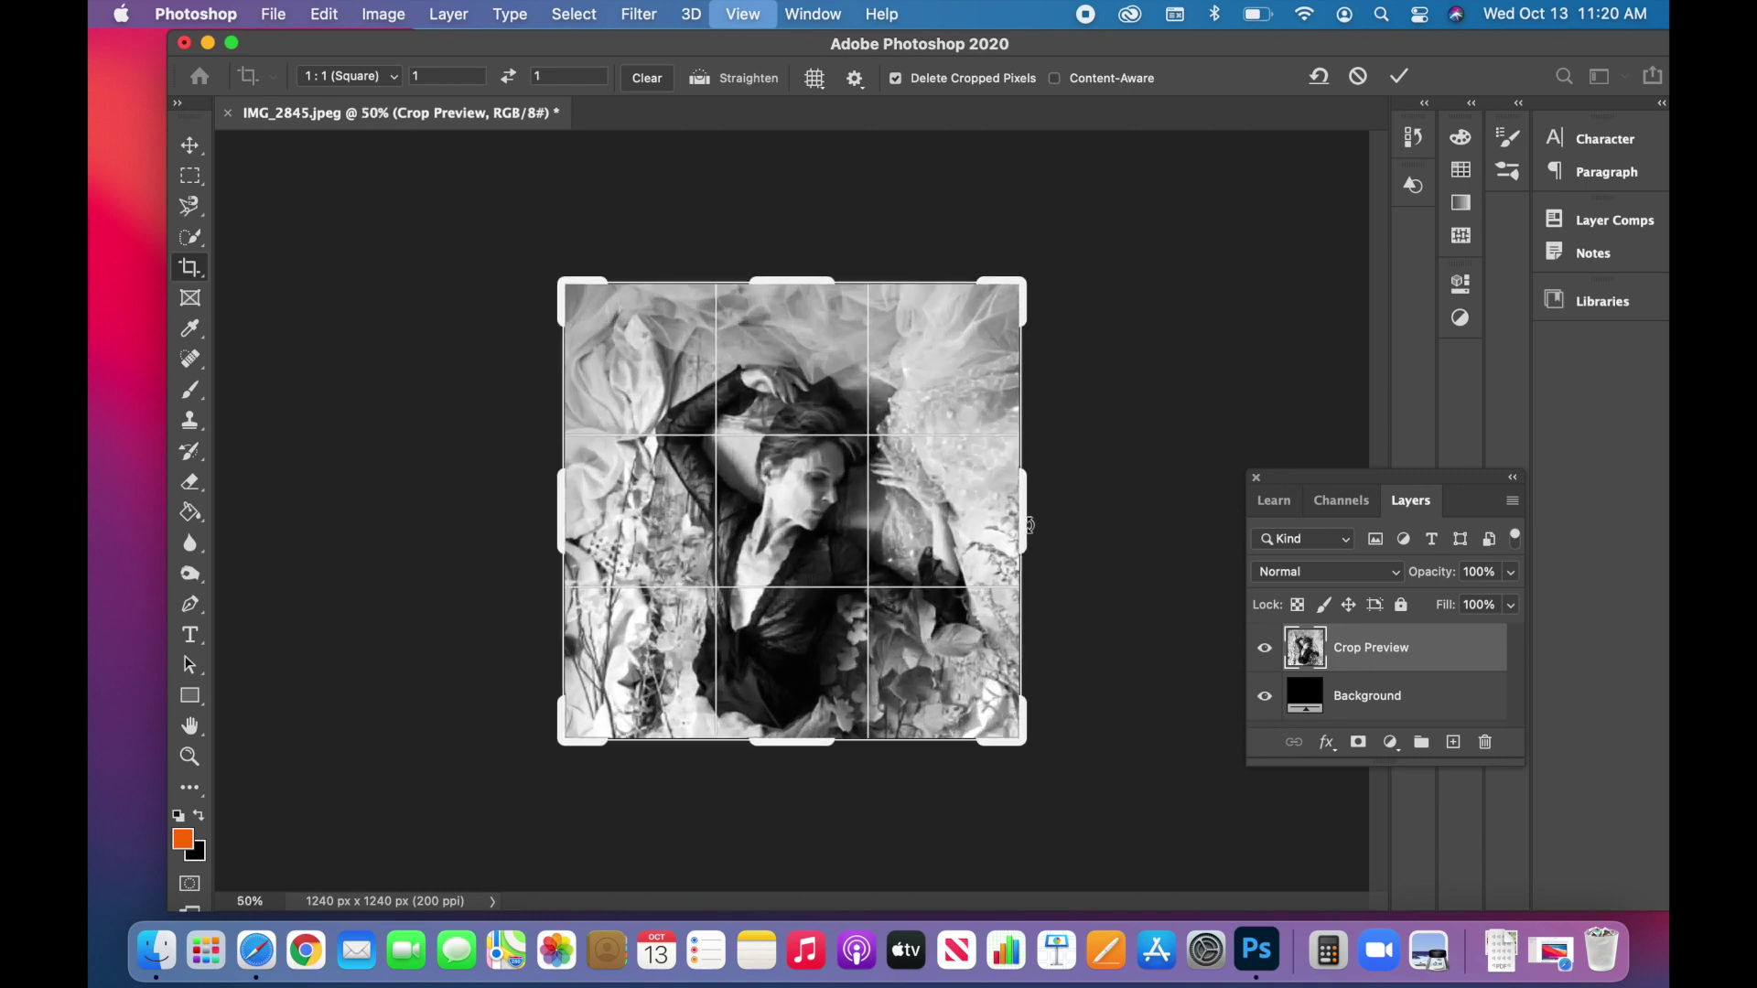
pyautogui.press('super+equal')
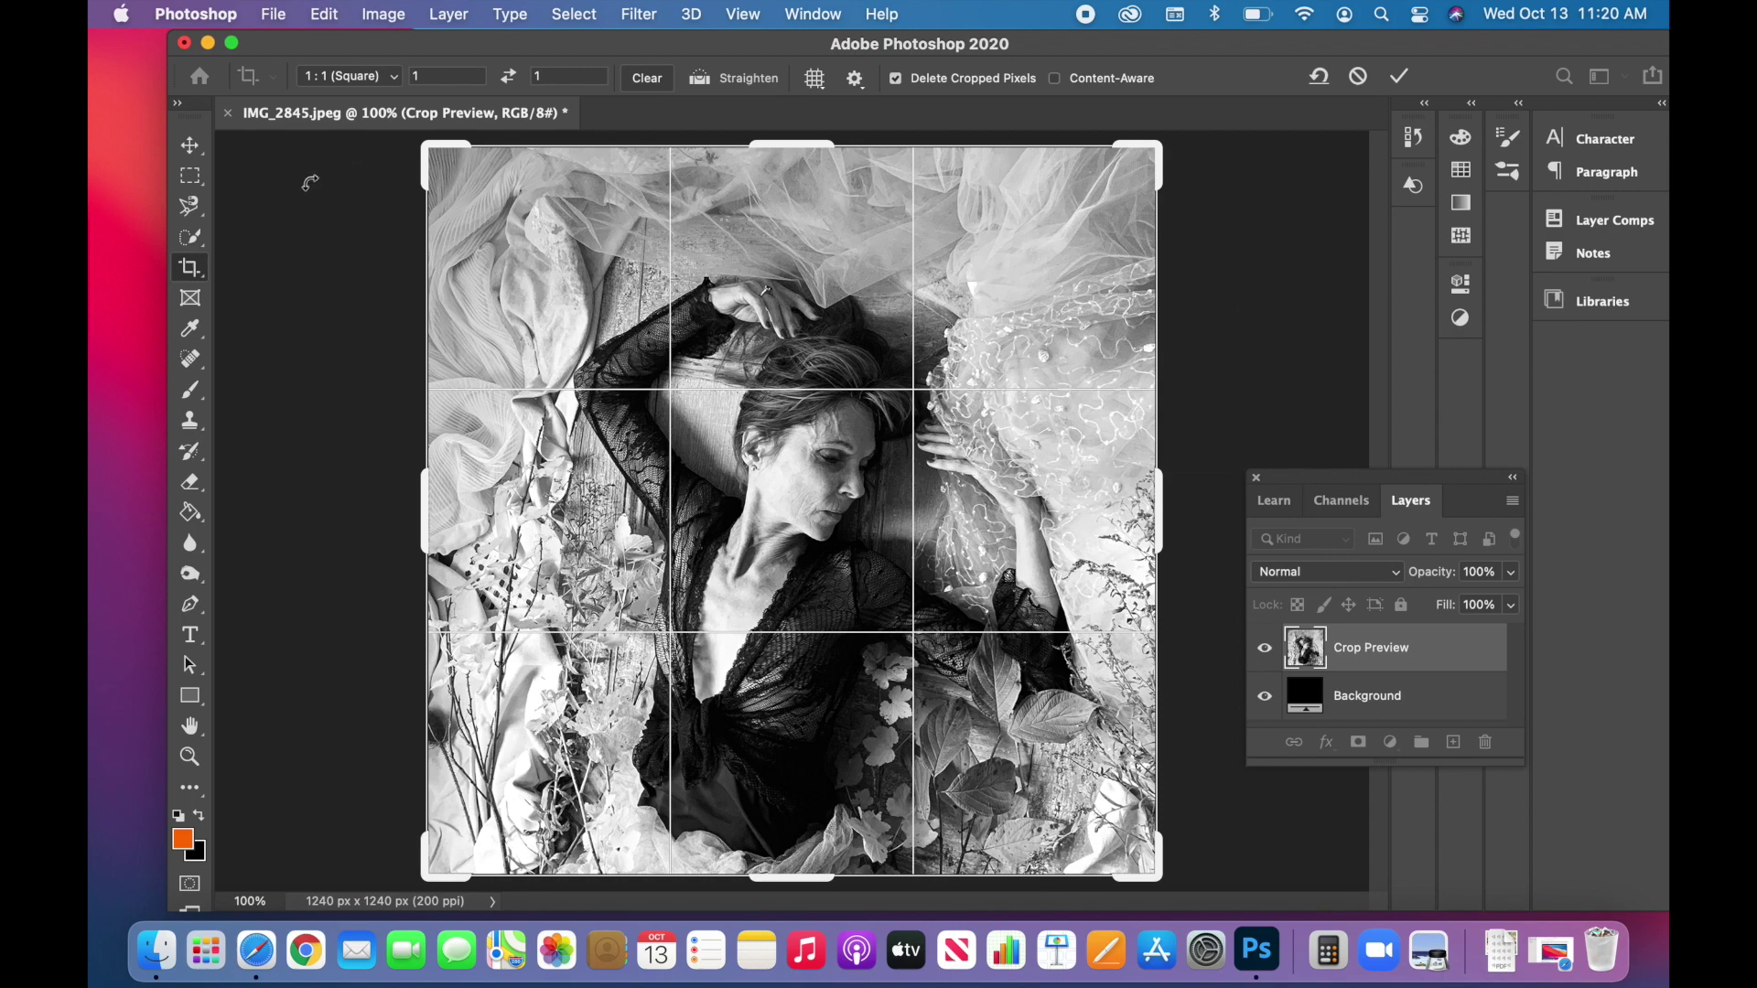
pyautogui.click(273, 16)
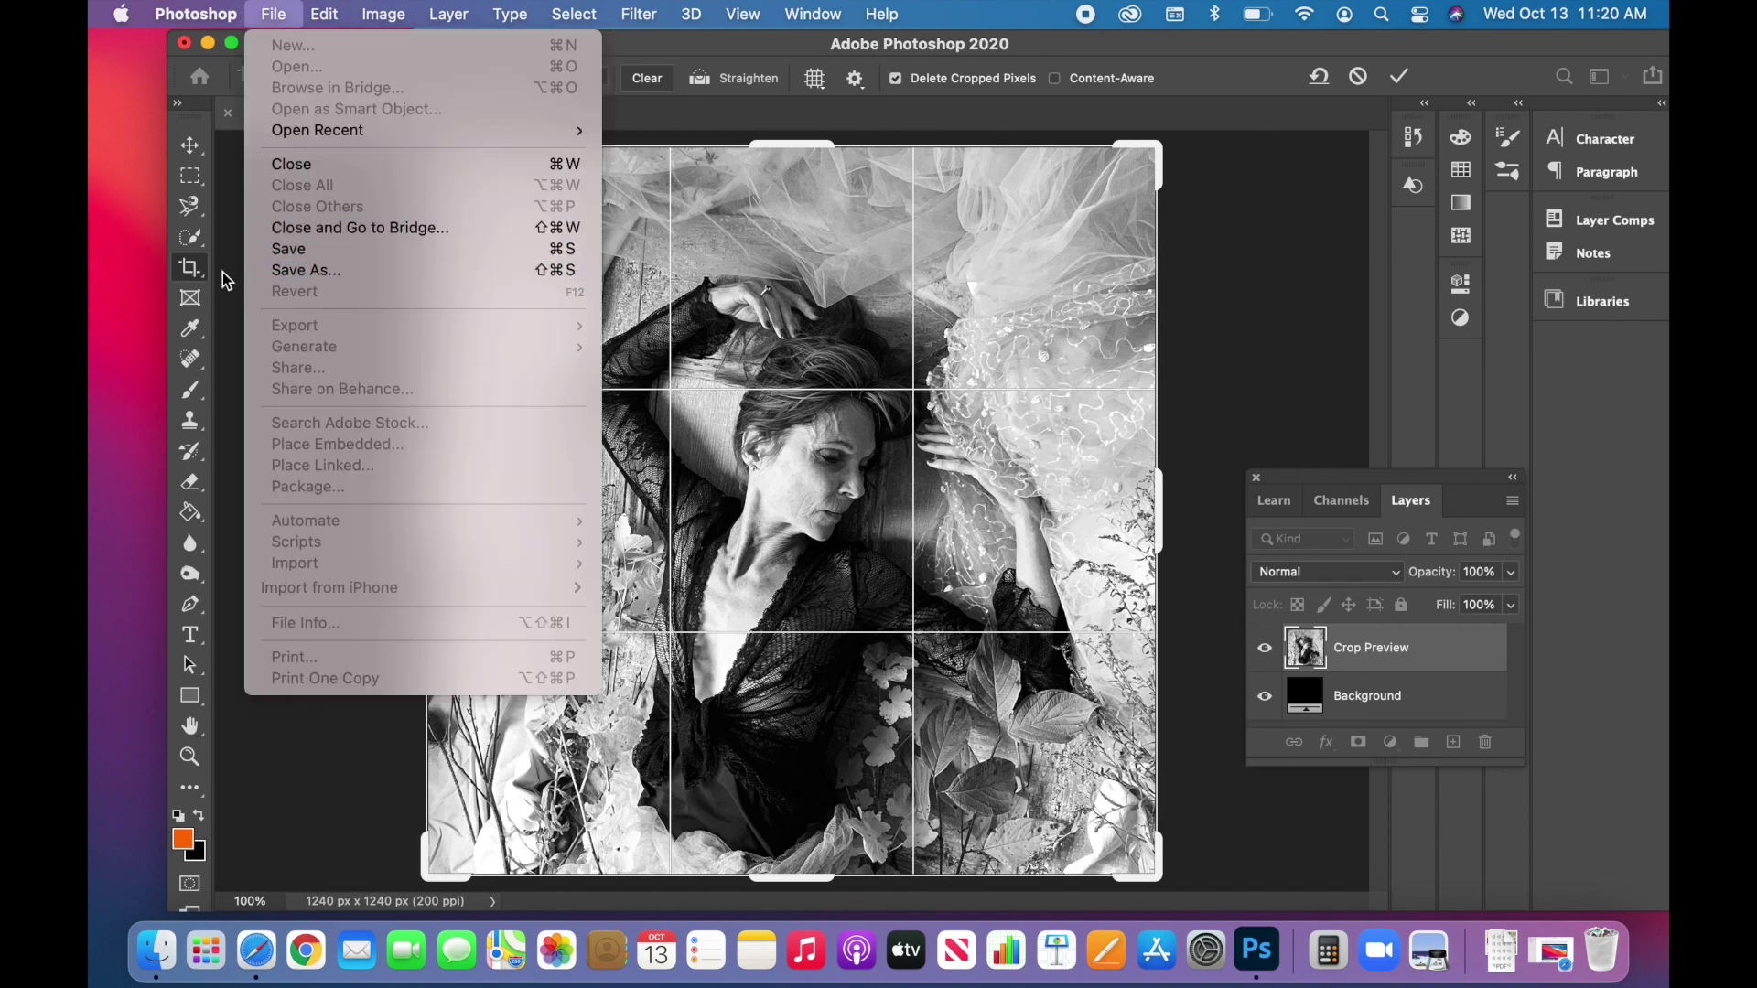
# Save the document, applying the pending crop, then cancel the JPEG options
pyautogui.click(229, 280)
pyautogui.click(274, 14)
pyautogui.click(313, 249)
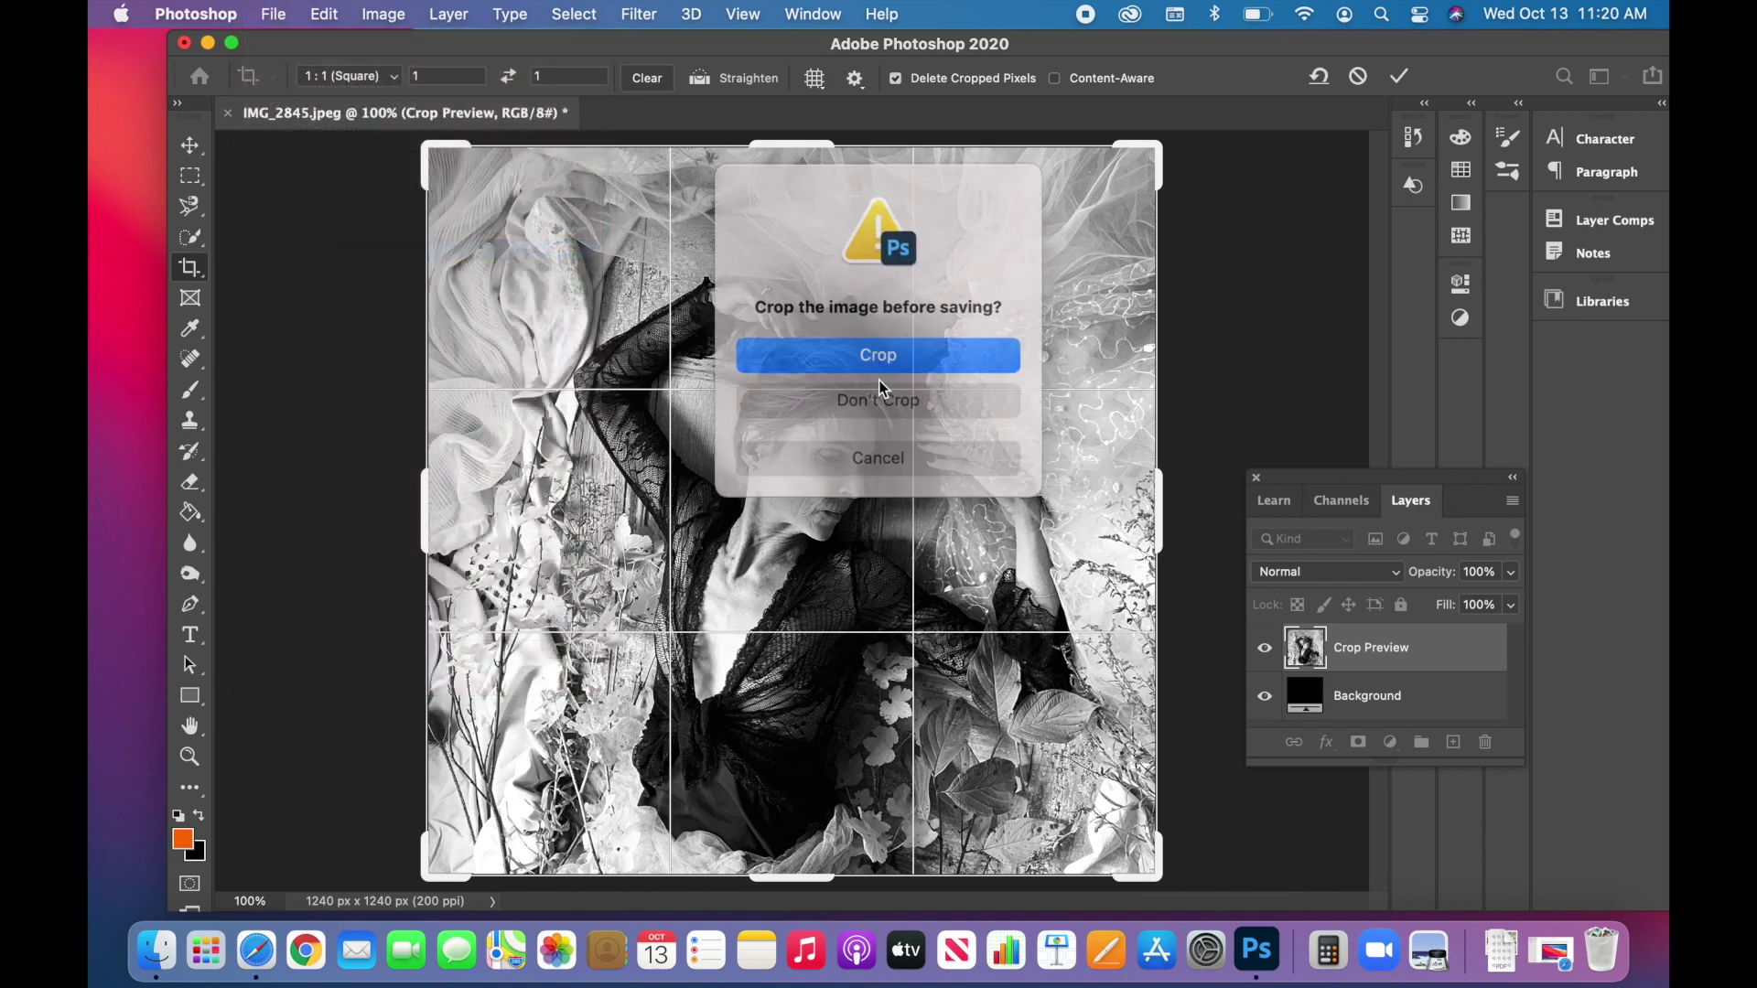
pyautogui.click(929, 357)
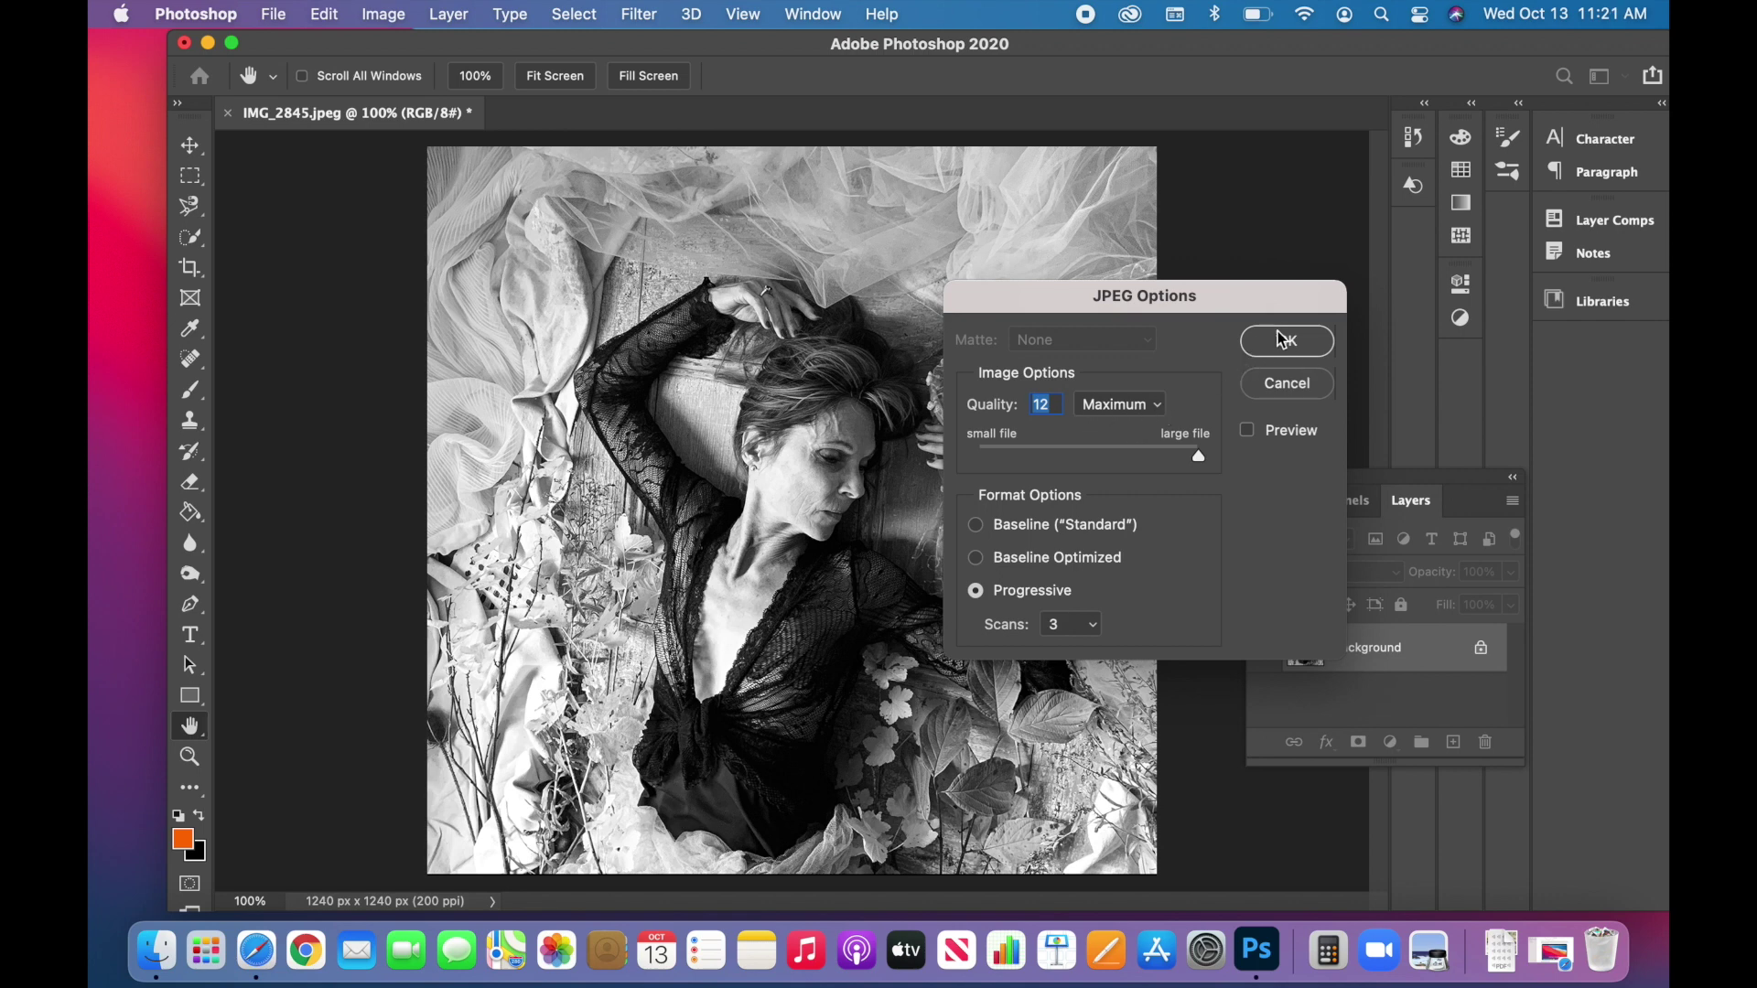
pyautogui.click(1285, 384)
pyautogui.press('c')
# Save as a new-named JPEG in Encaustic Photos at maximum quality 12
pyautogui.click(274, 13)
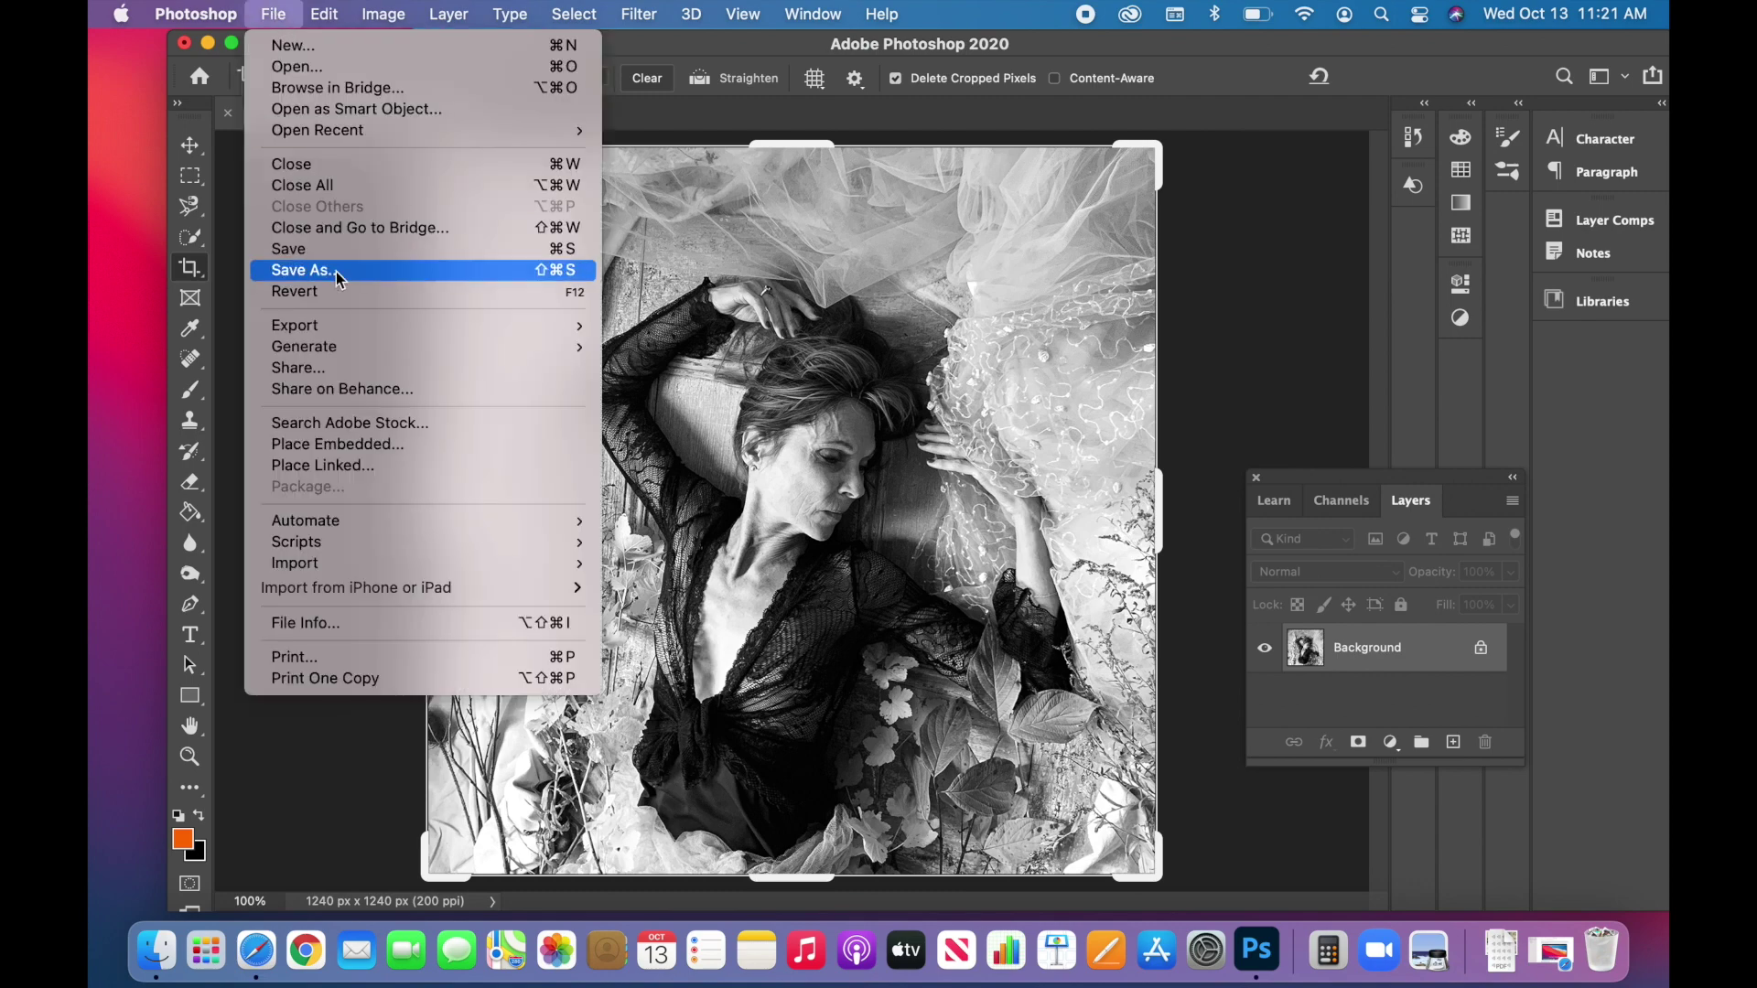
pyautogui.click(364, 271)
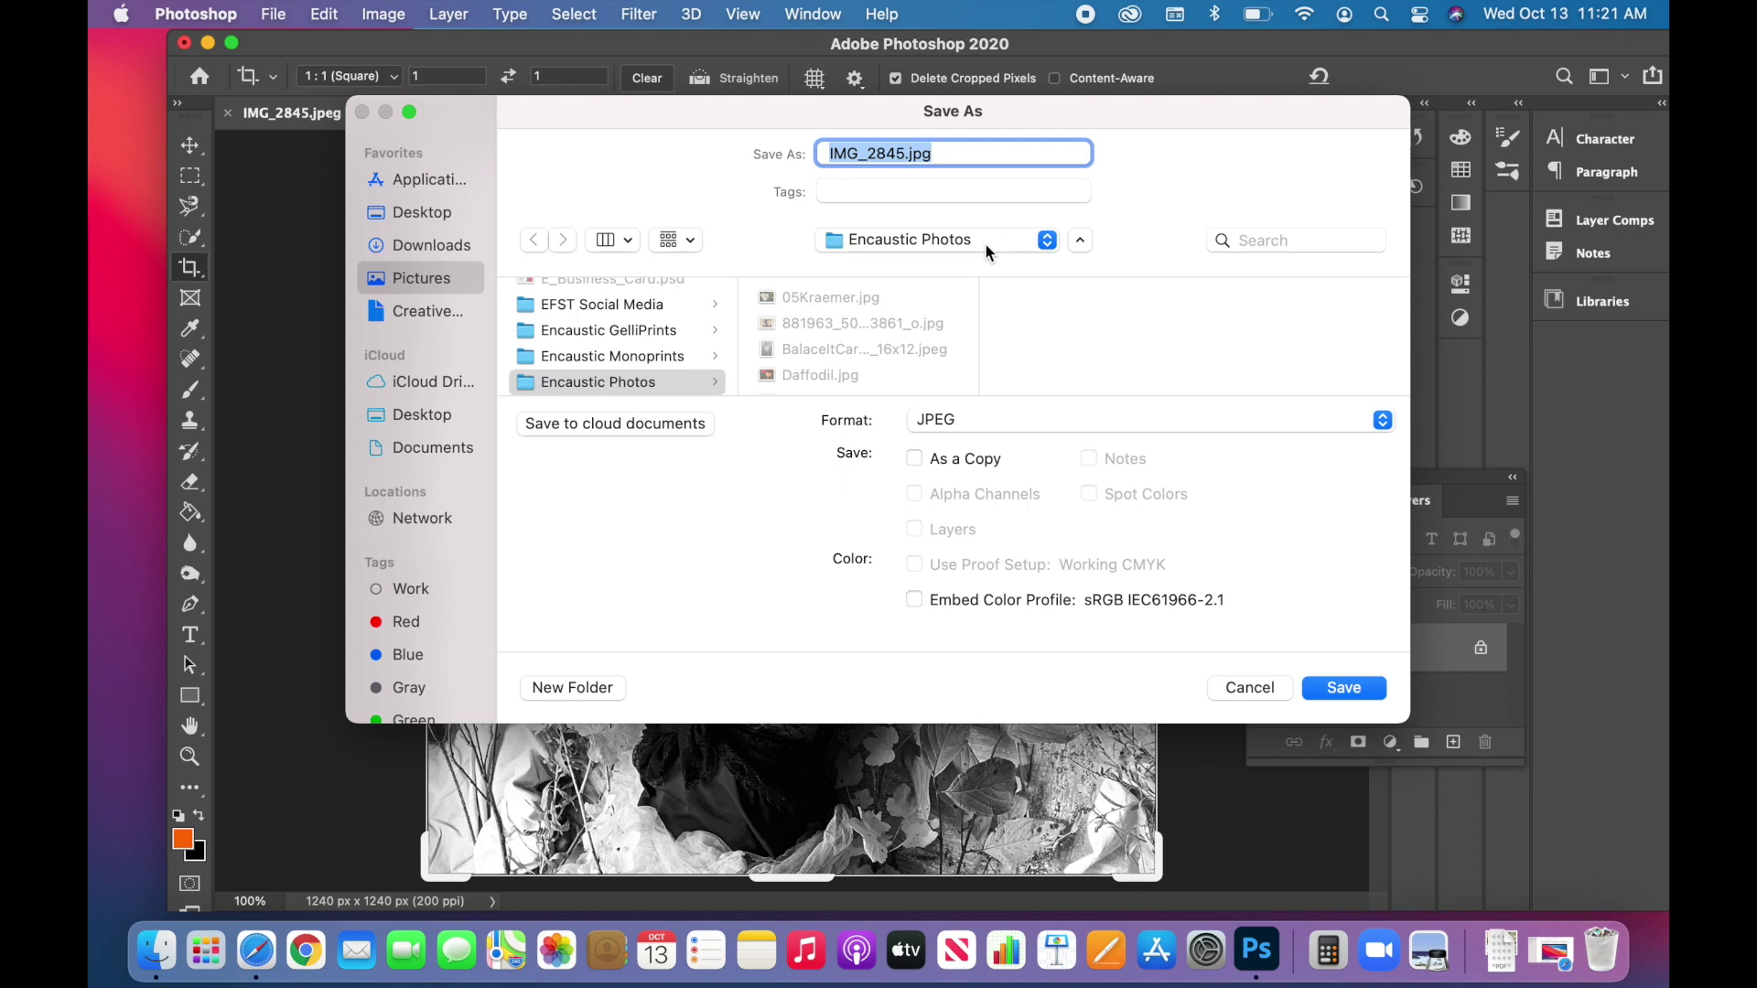
pyautogui.write('Hill')
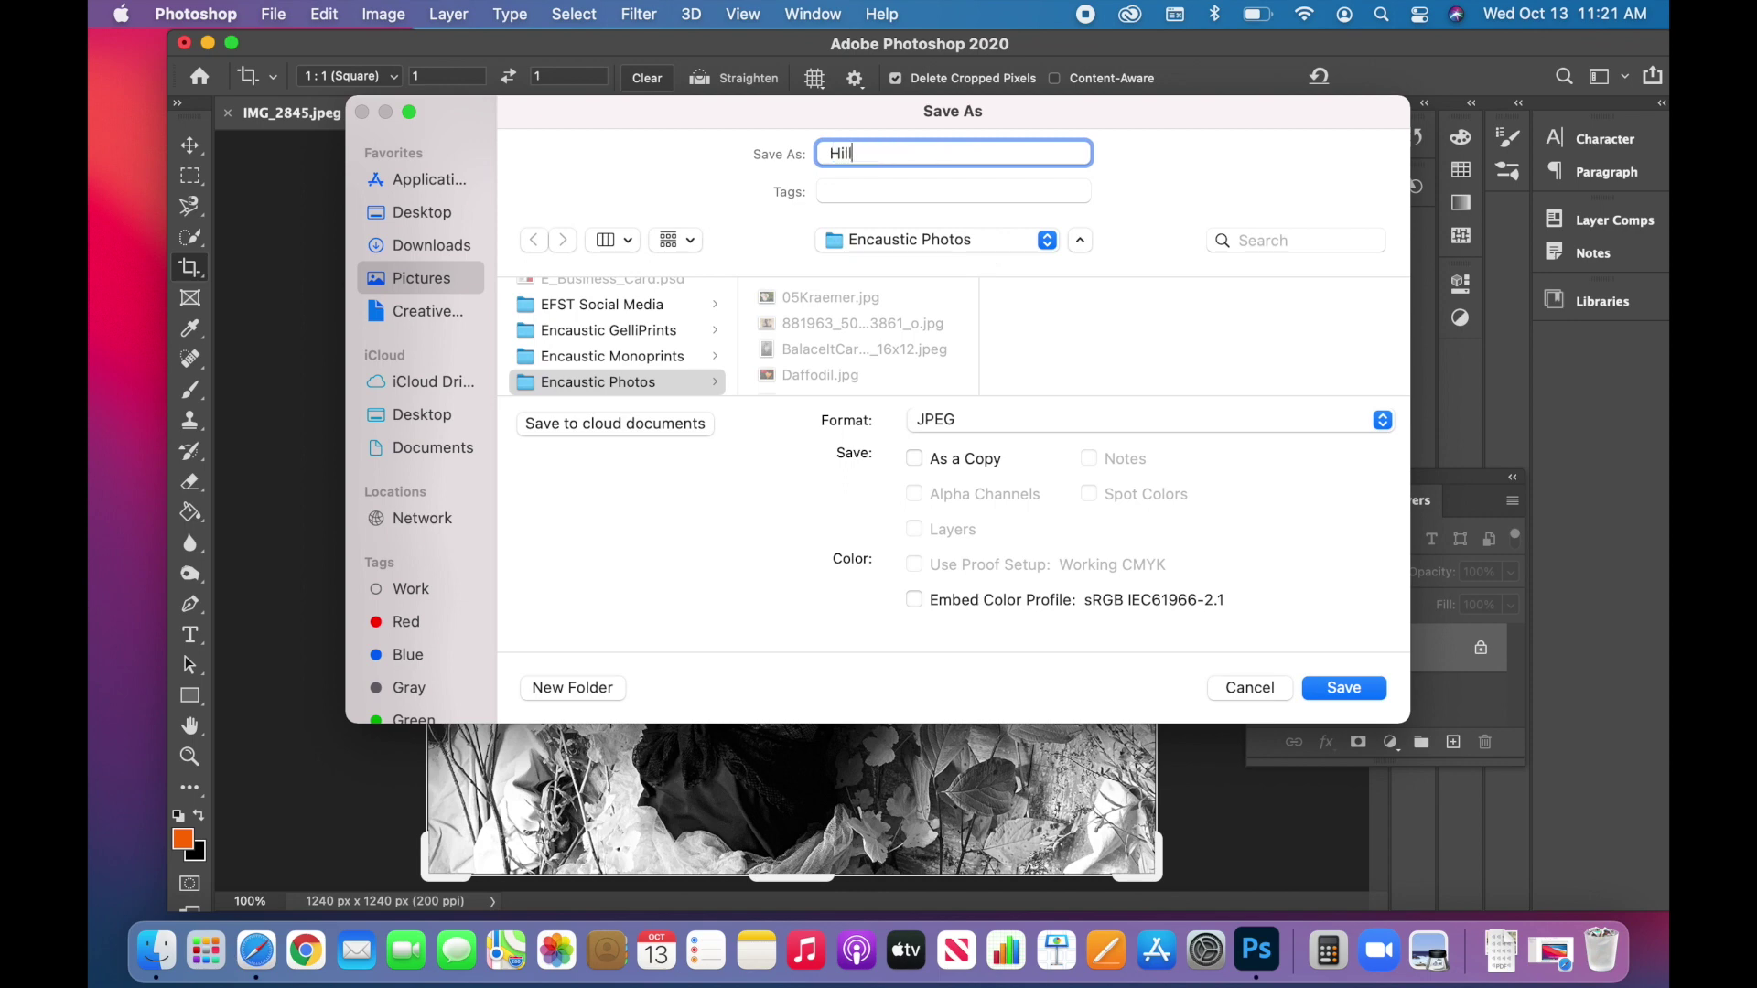
pyautogui.write('aru')
pyautogui.press('BackSpace')
pyautogui.write('y')
pyautogui.press('BackSpace')
pyautogui.write('Overhead')
pyautogui.click(1350, 692)
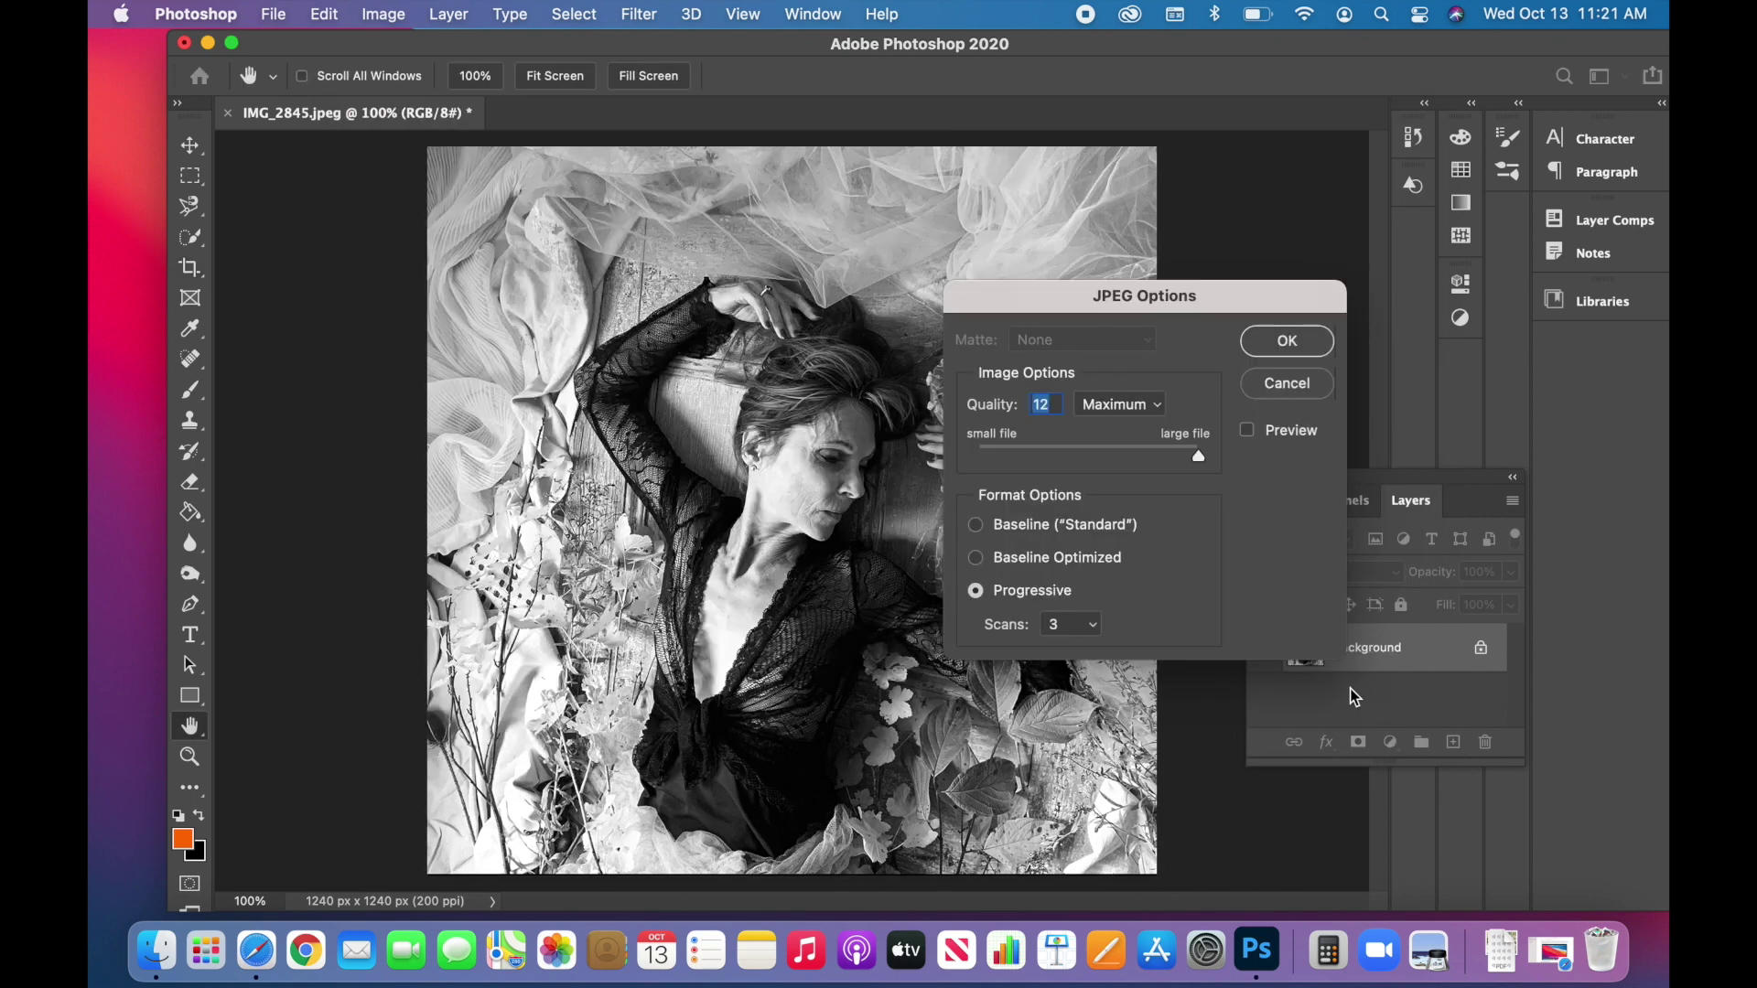
pyautogui.click(1277, 343)
pyautogui.press('c')
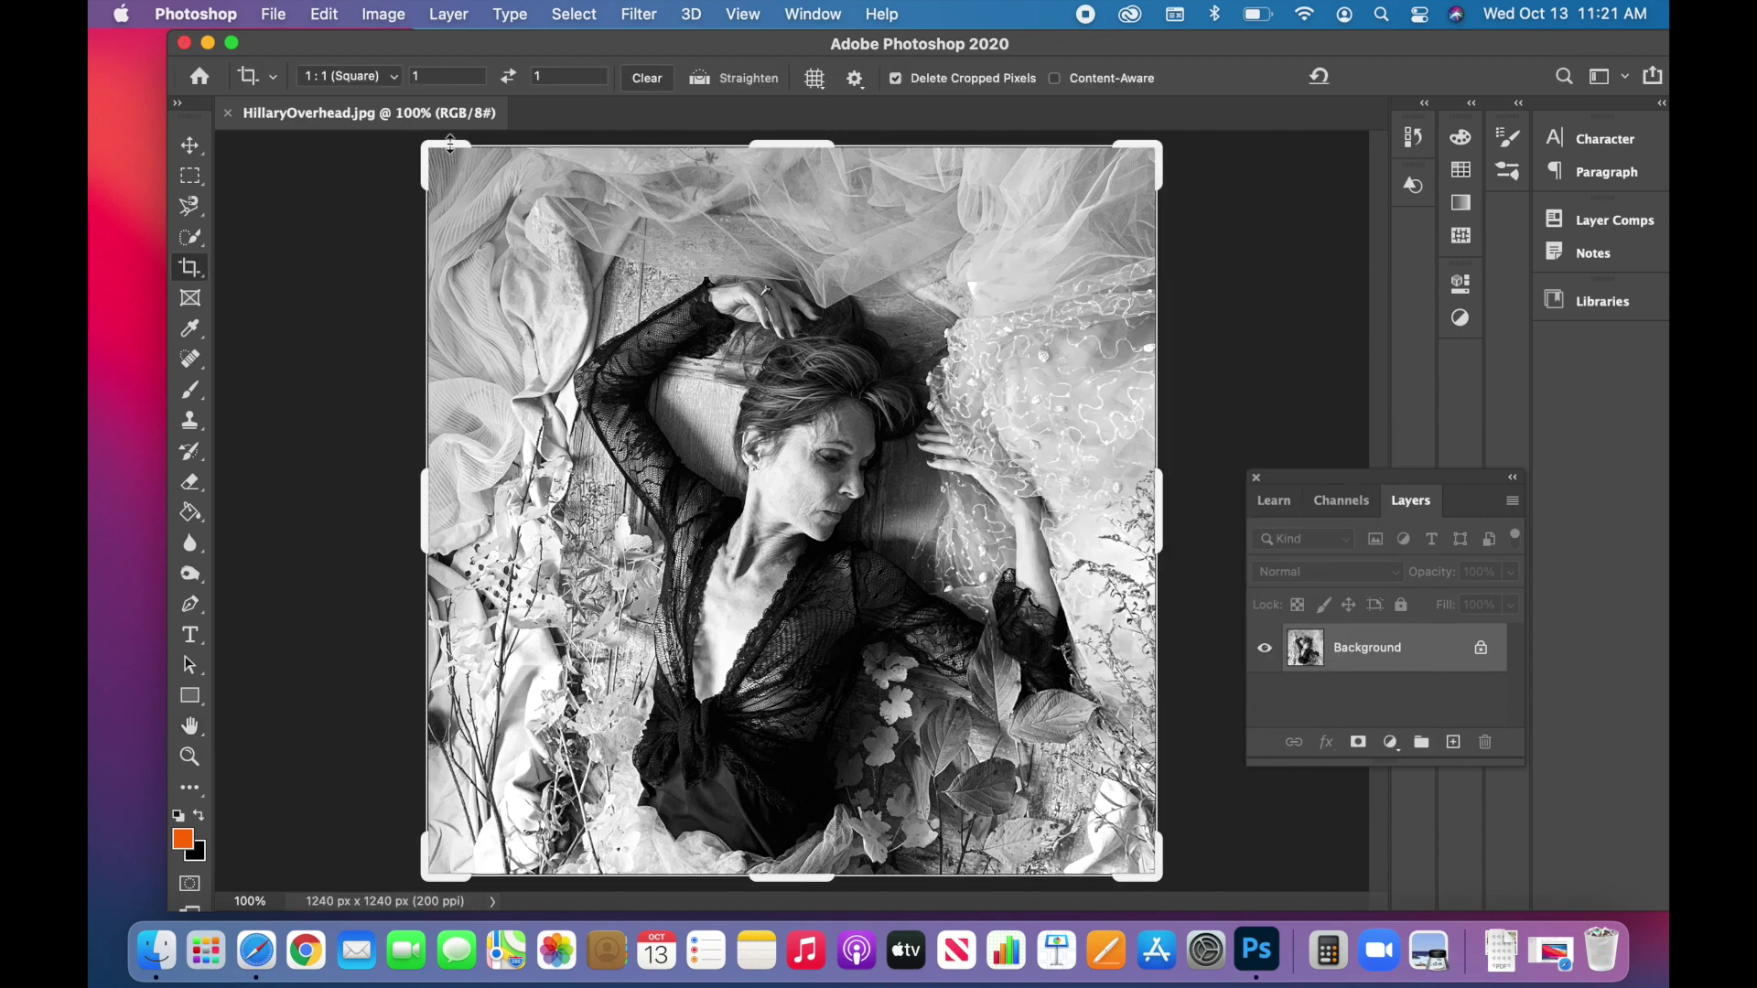
# Print the square portrait to the HP LaserJet from Photoshop Print Settings
pyautogui.click(273, 14)
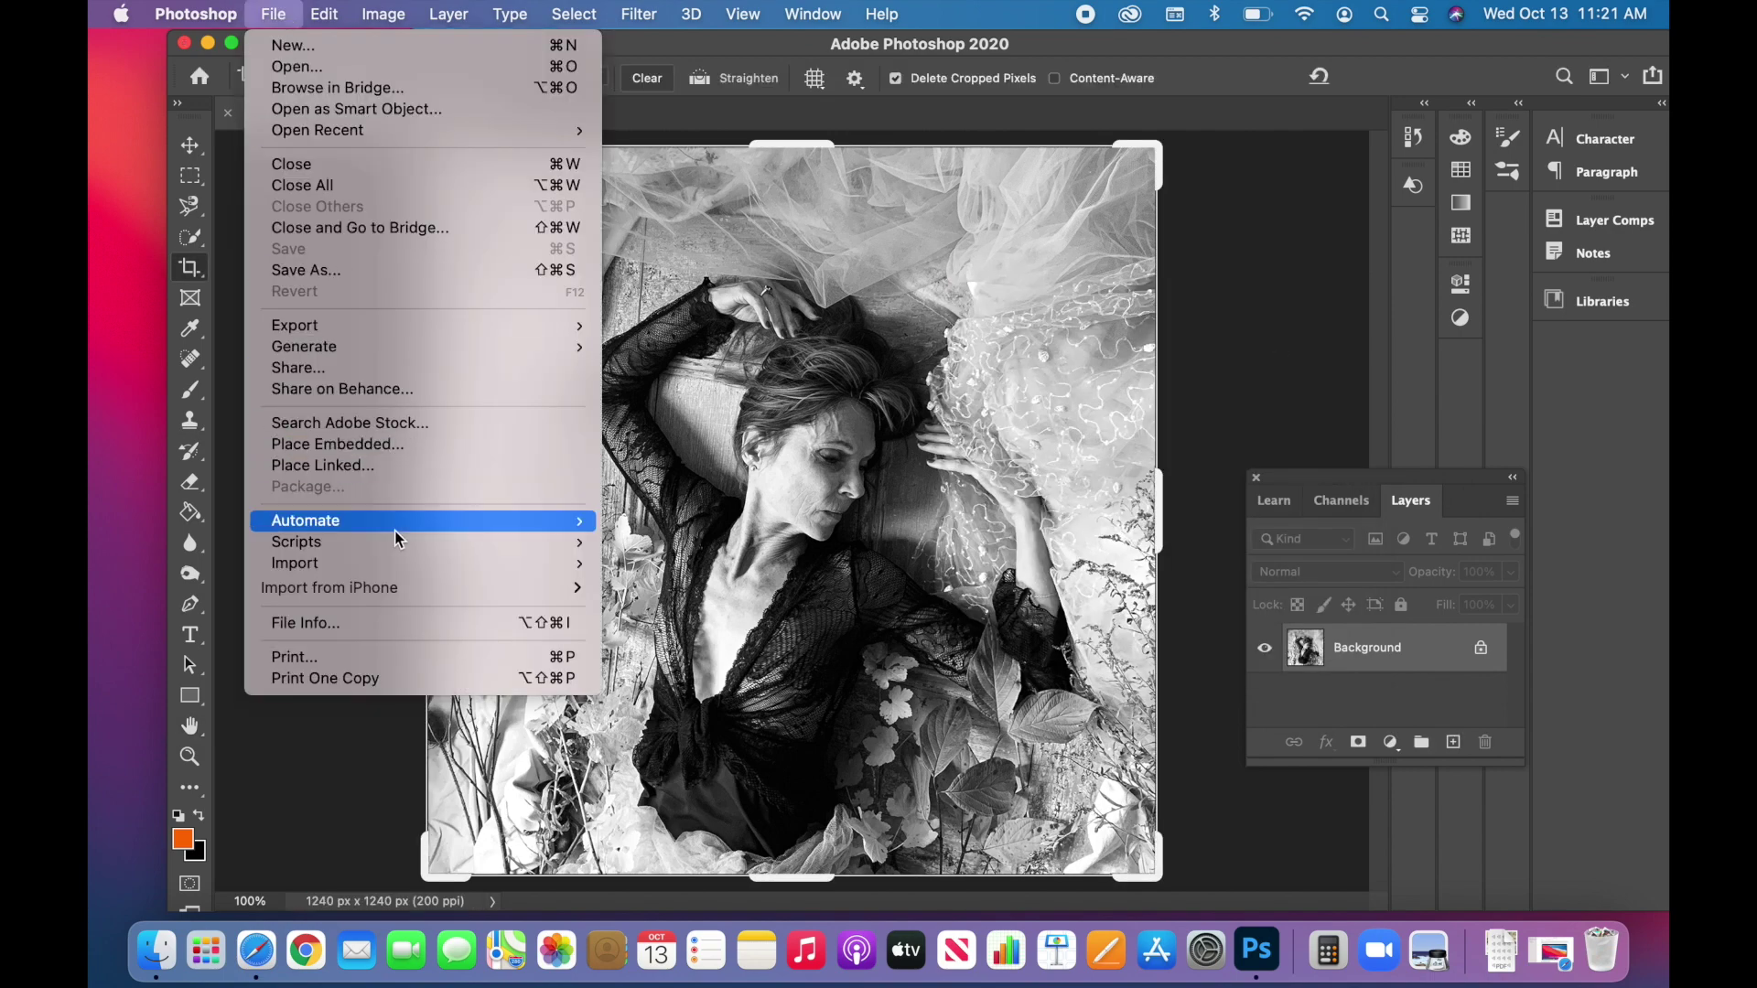
pyautogui.click(393, 657)
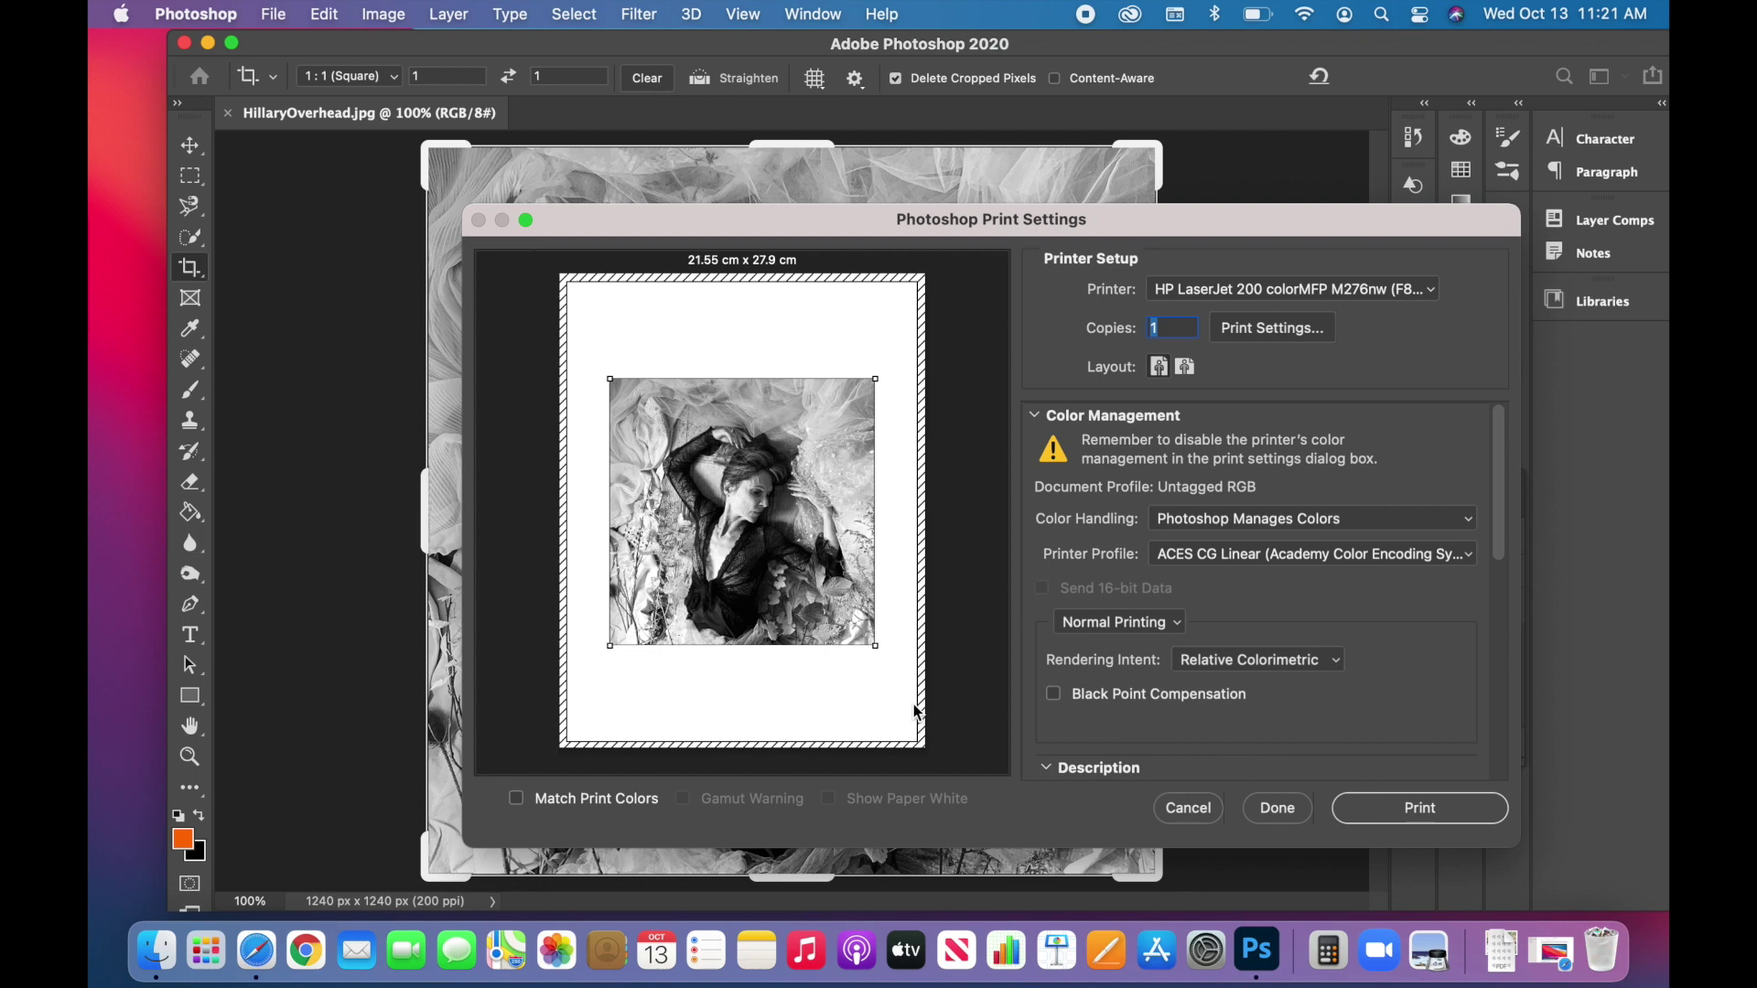
pyautogui.click(1447, 807)
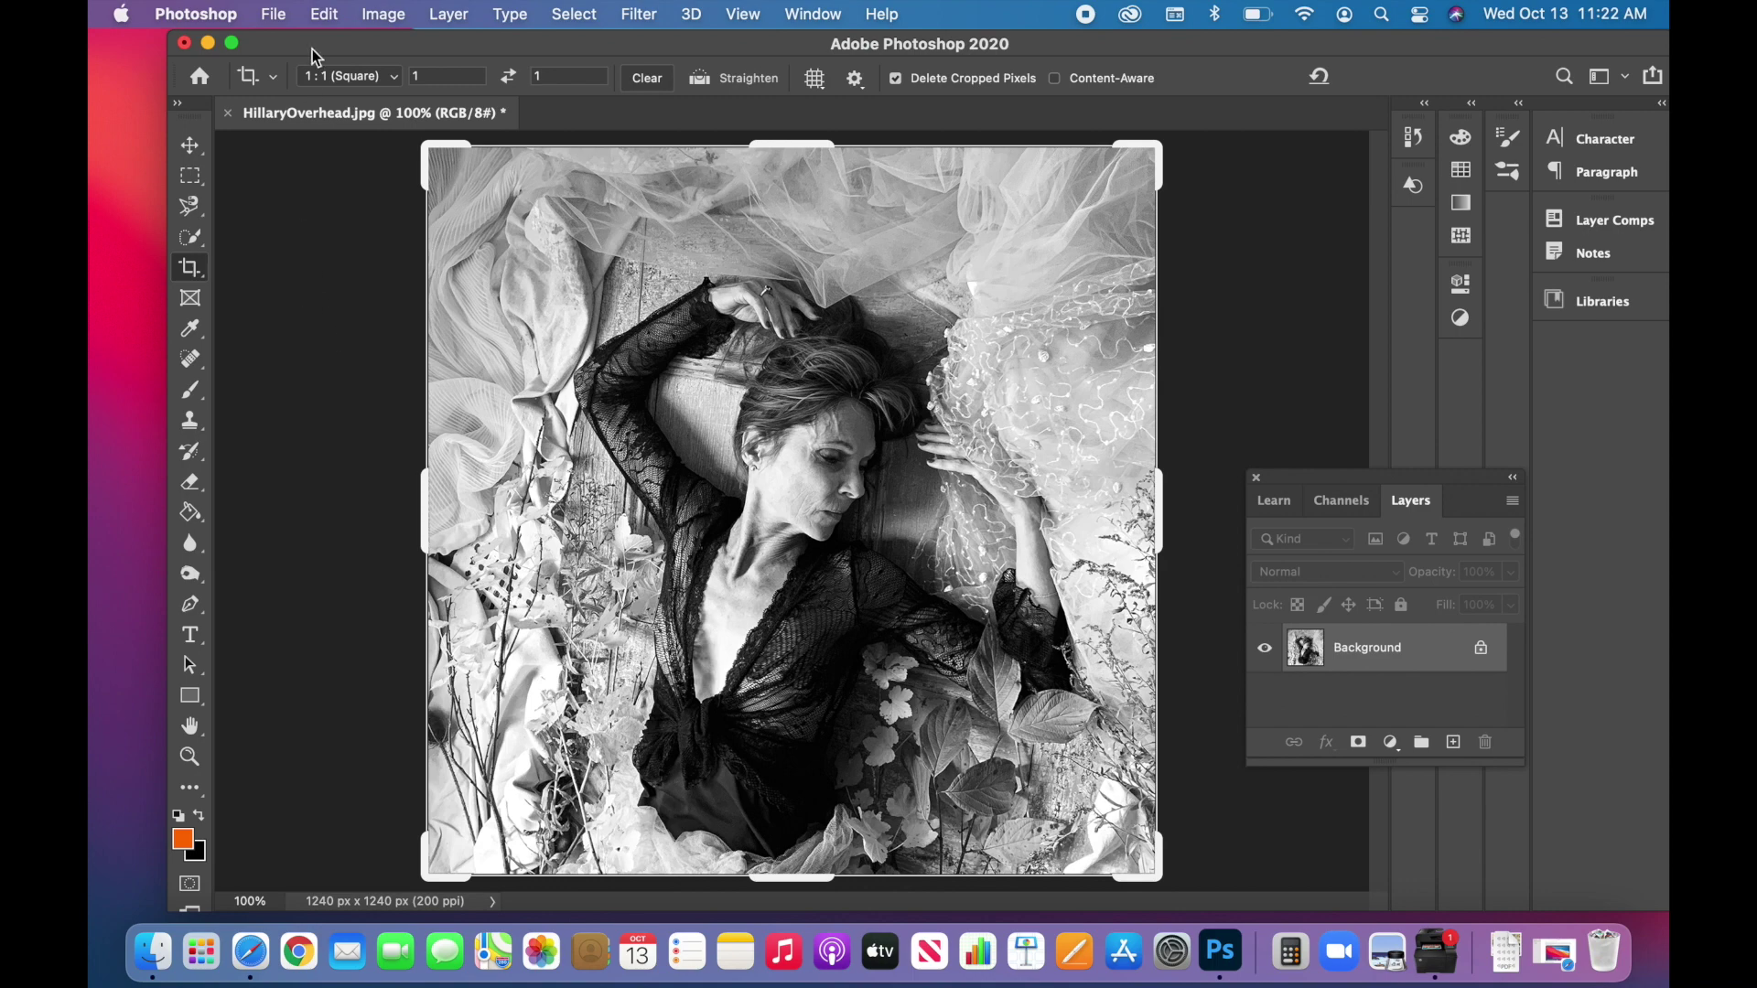
pyautogui.click(283, 23)
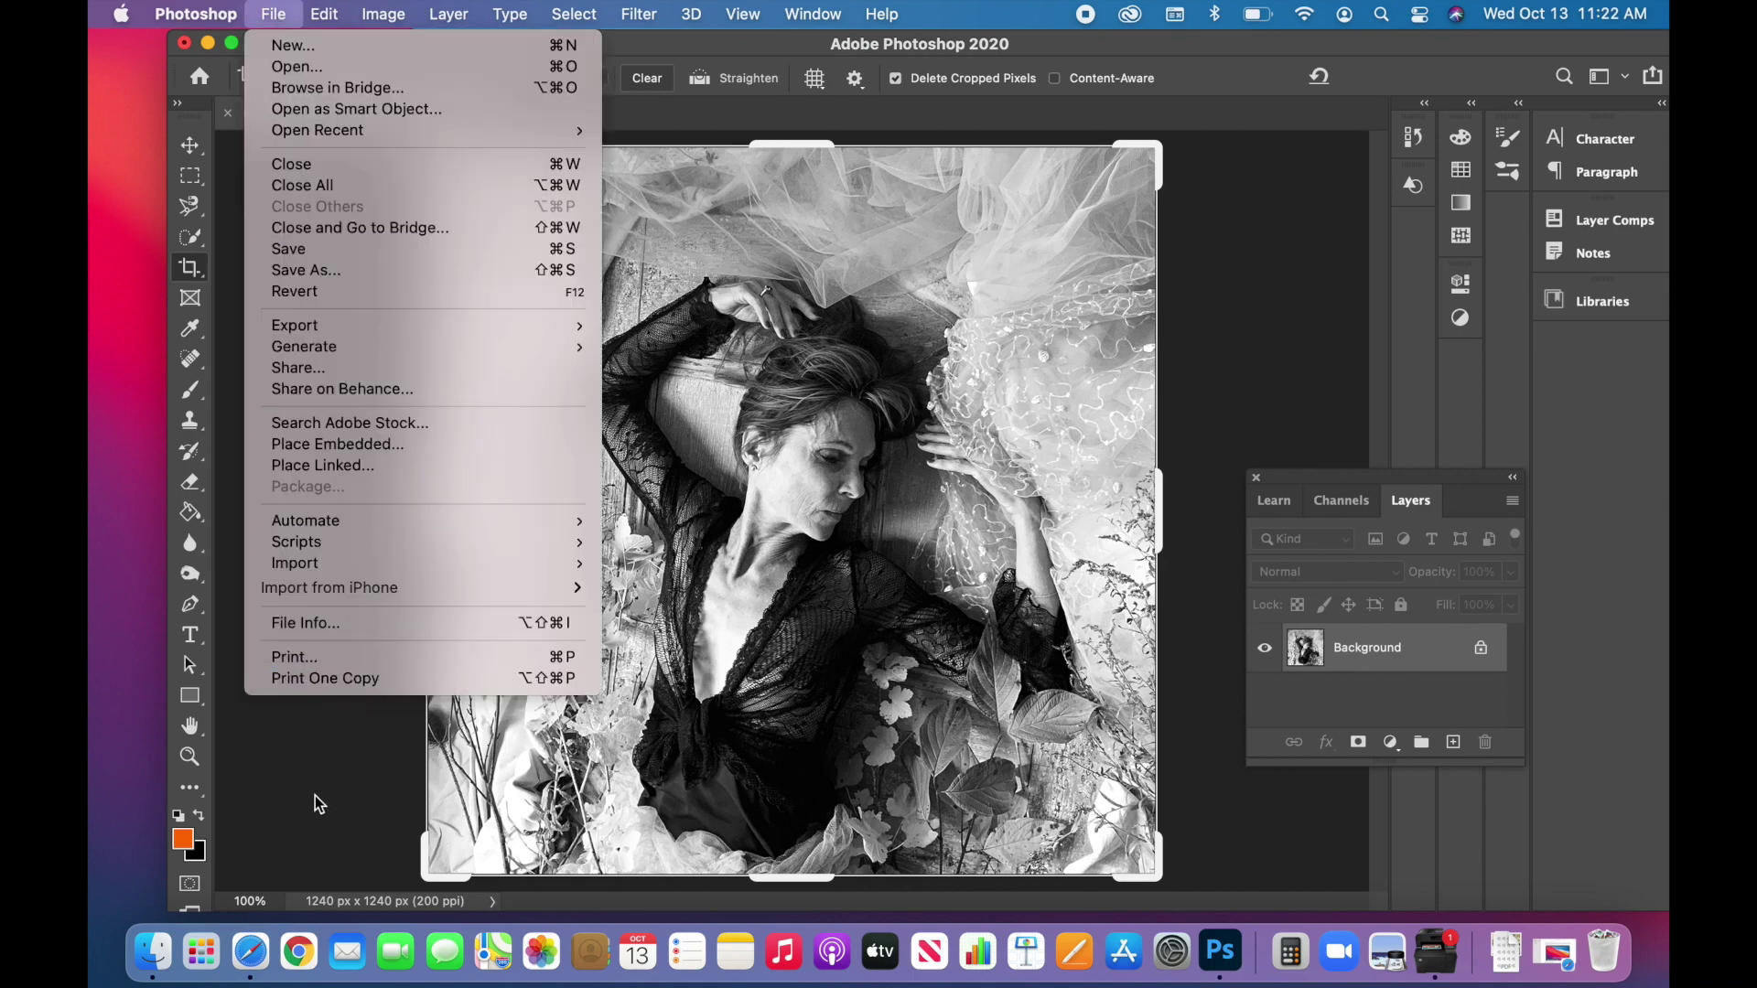